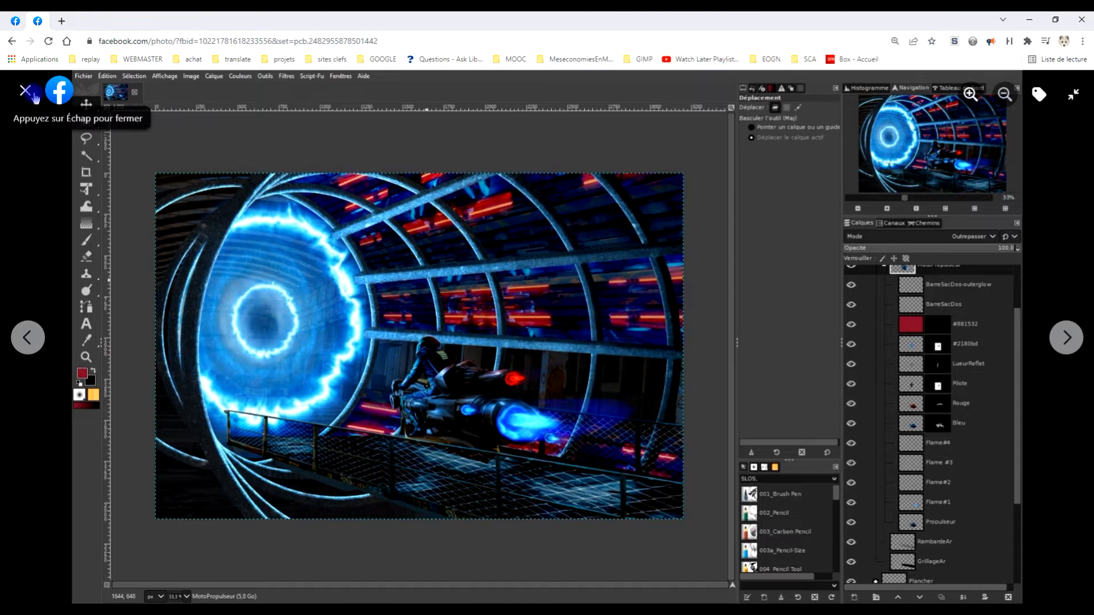
Step: Review the photo-composition project posts, including the ETAPE IX instructions and the attached images of the robot and its engine
left_click(25, 91)
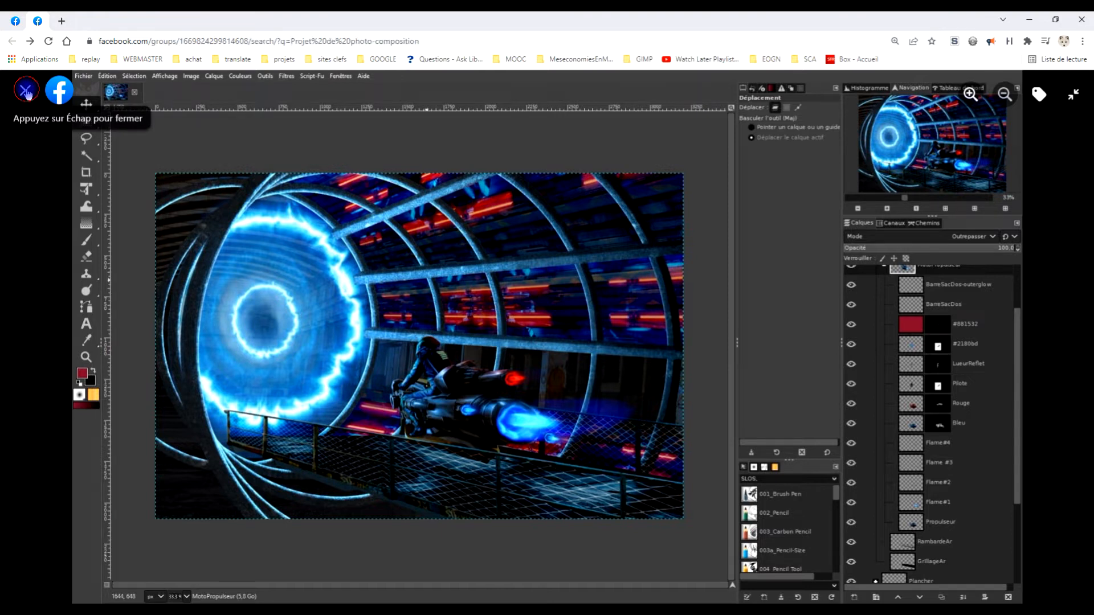
scroll(720, 303, "up", 1)
scroll(720, 302, "down", 2)
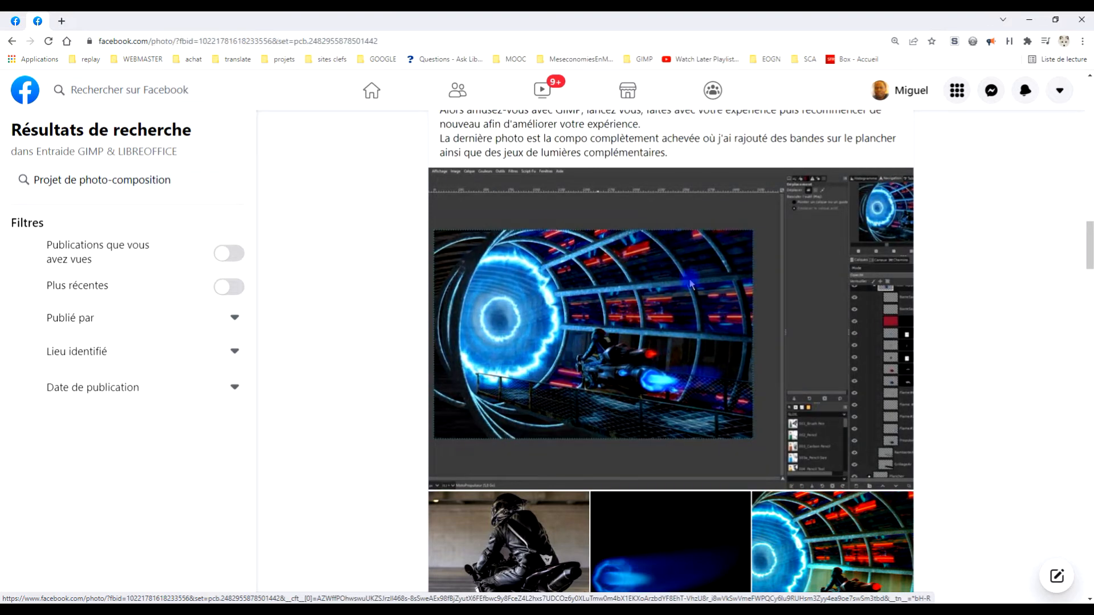
left_click(625, 323)
left_click(17, 23)
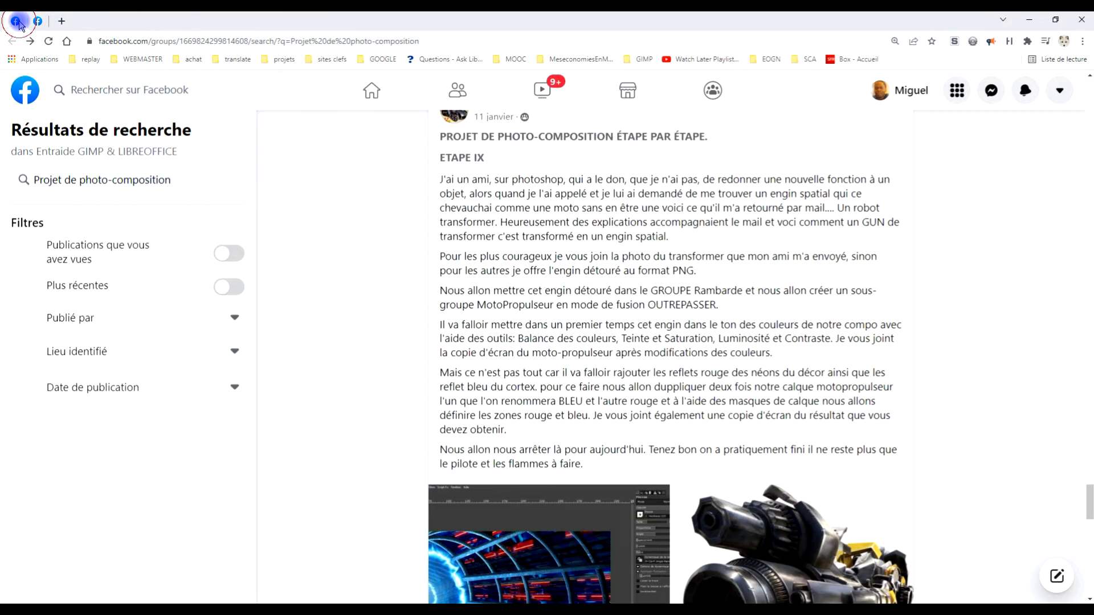
scroll(623, 245, "down", 4)
scroll(792, 323, "up", 6)
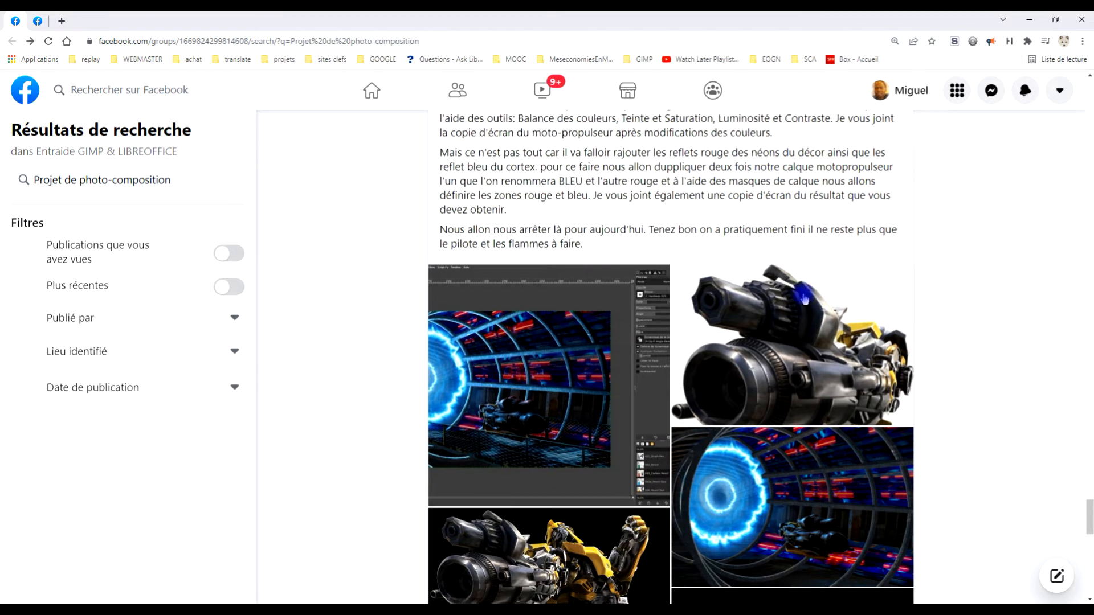
scroll(617, 405, "down", 2)
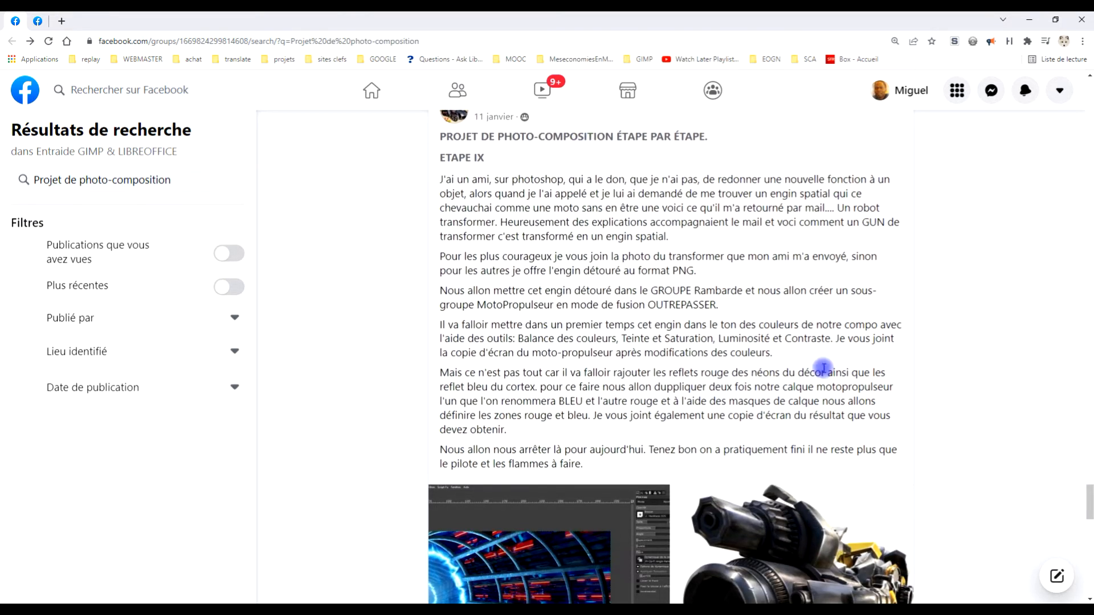
scroll(824, 367, "down", 7)
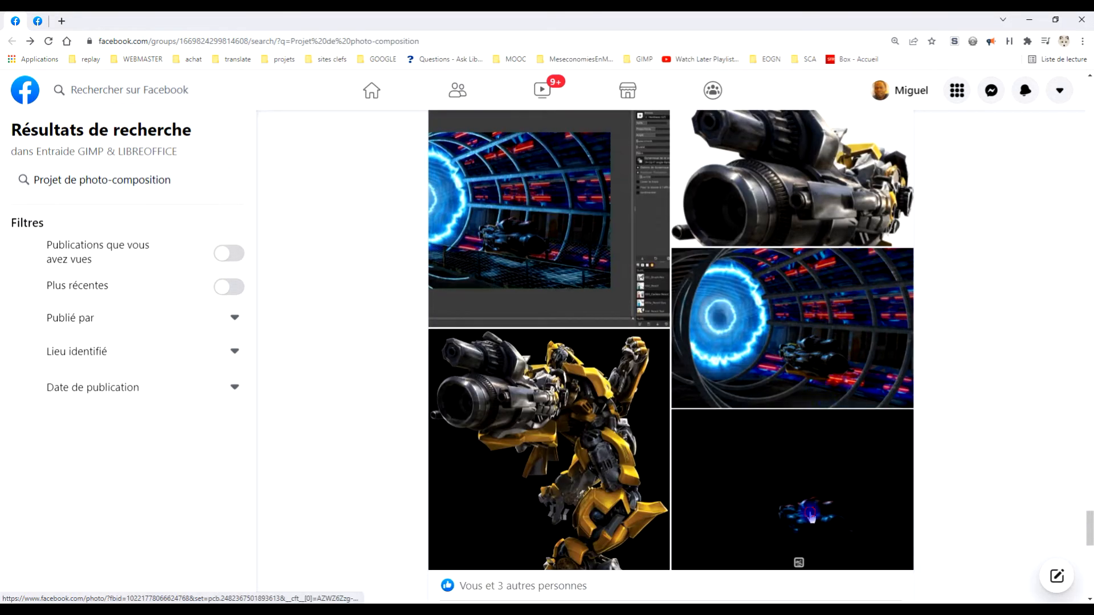
left_click(812, 517)
left_click(25, 90)
scroll(841, 375, "up", 2)
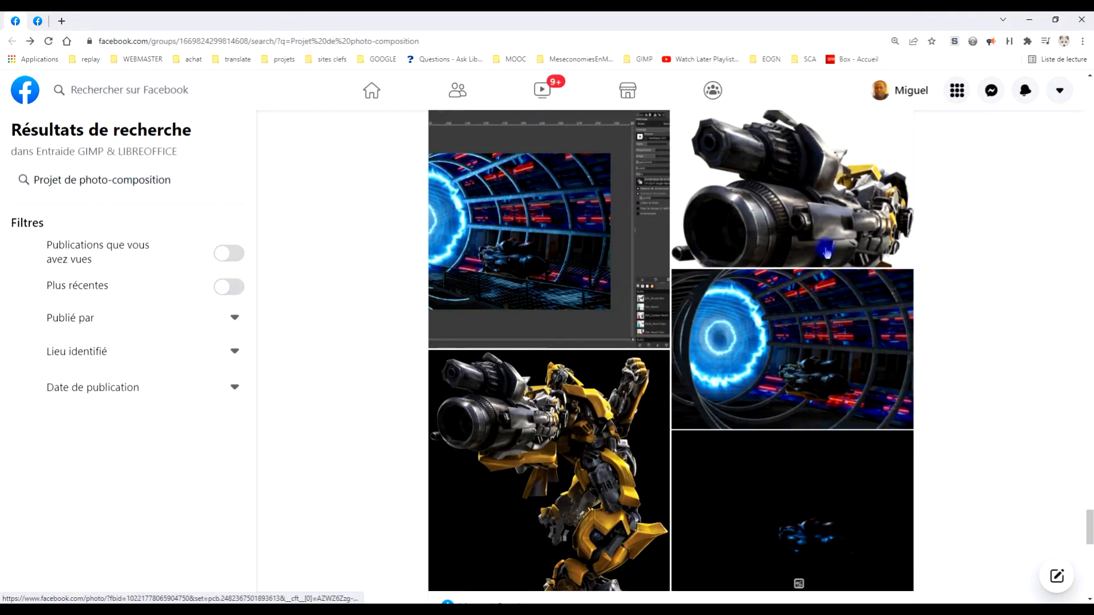
Step: Open the attached picture of the cut-out engine on a white background and copy the image
left_click(797, 273)
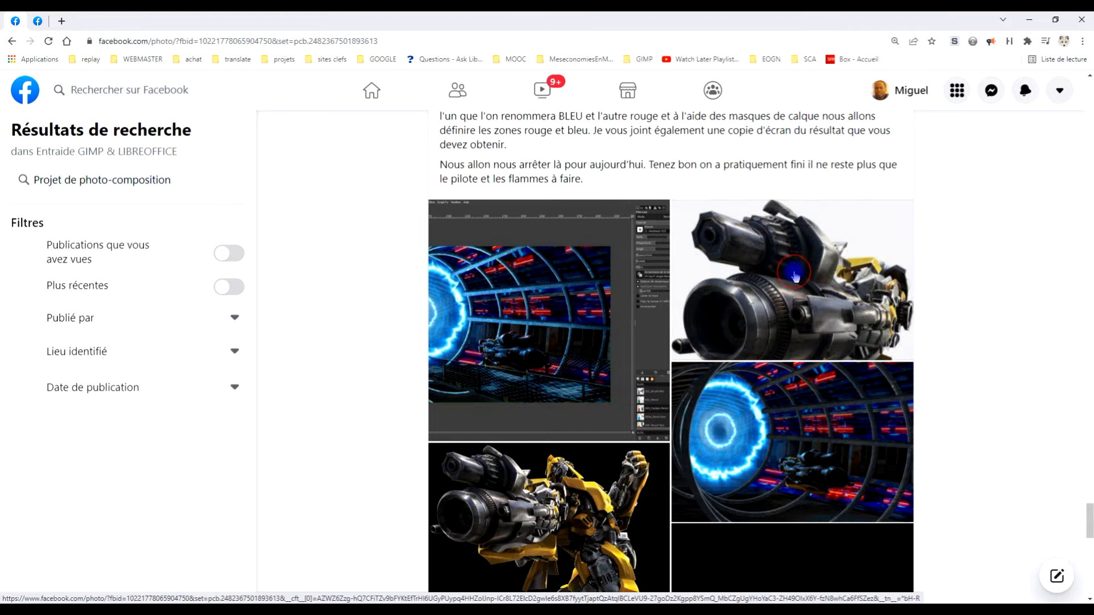
right_click(447, 241)
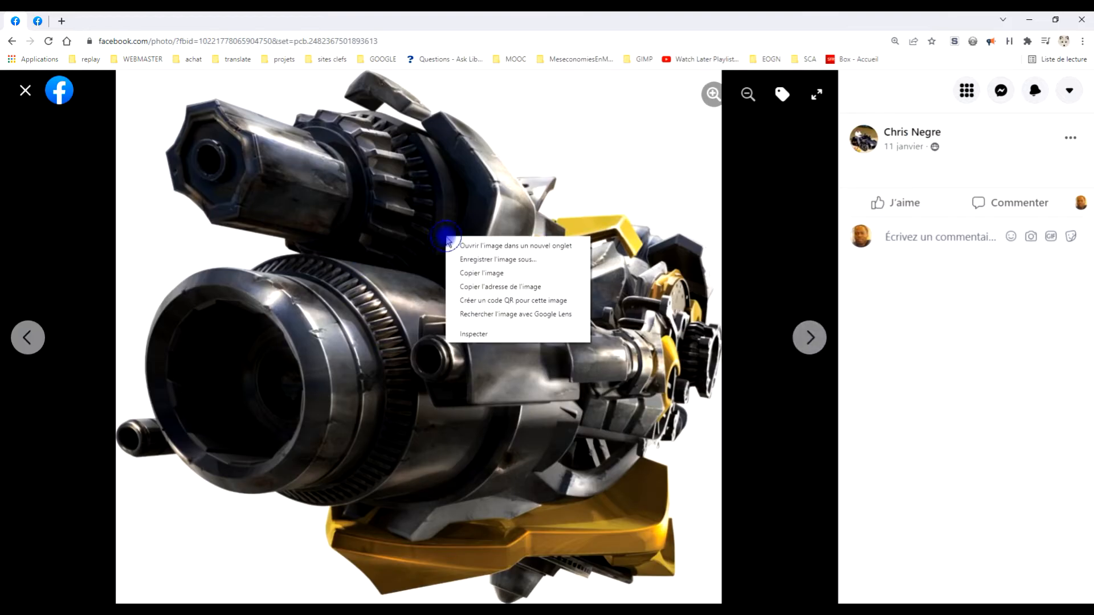
left_click(496, 273)
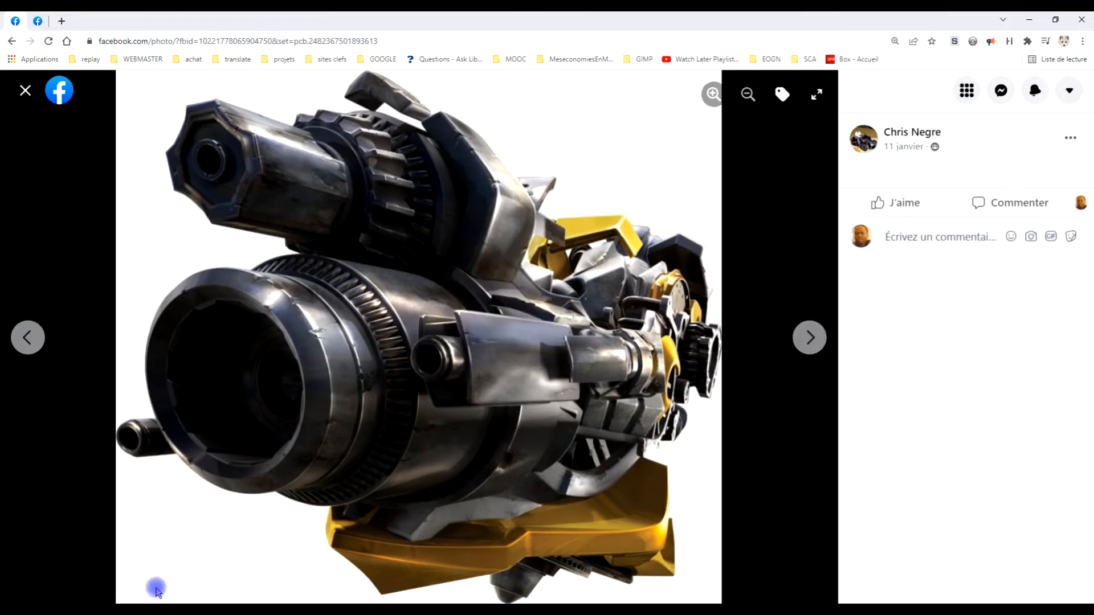
Step: Switch to GIMP and paste the copied engine image as a new layer above the RAMBARDES group
left_click(209, 610)
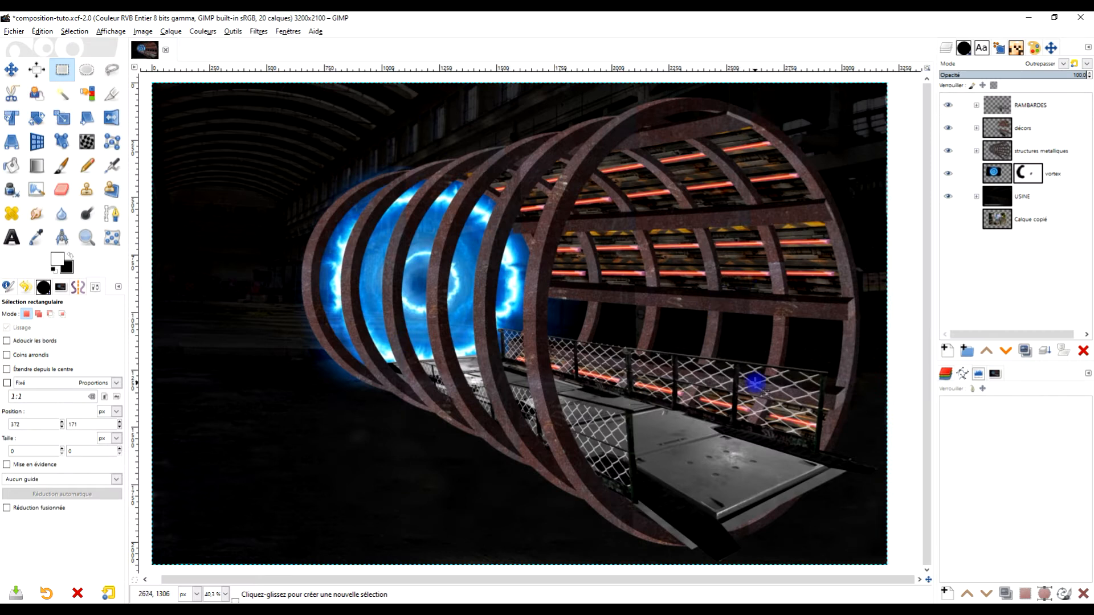
left_click(1028, 107)
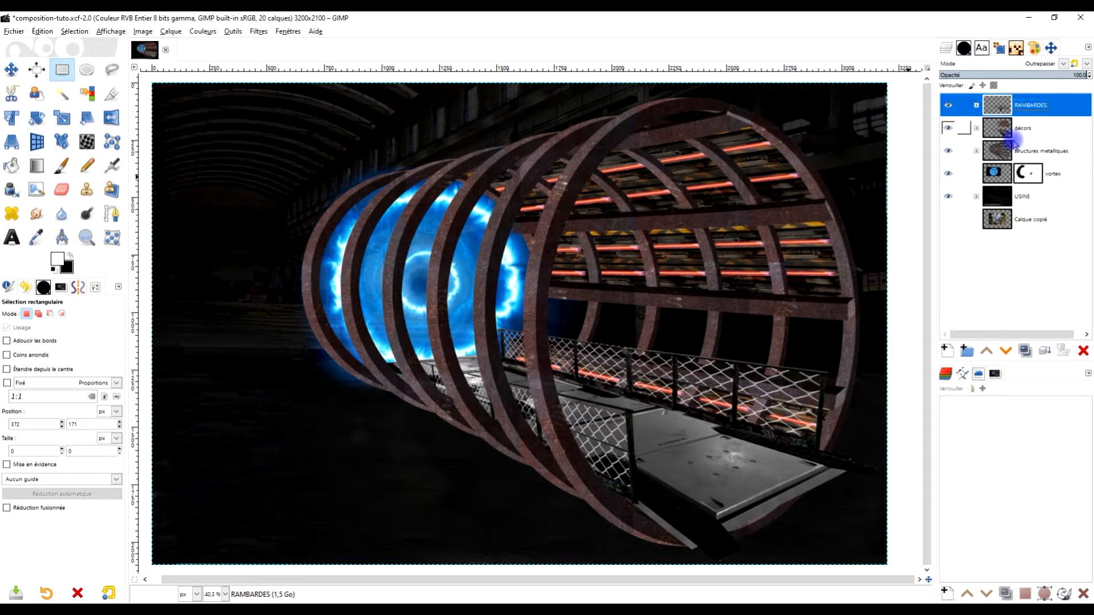
left_click(41, 32)
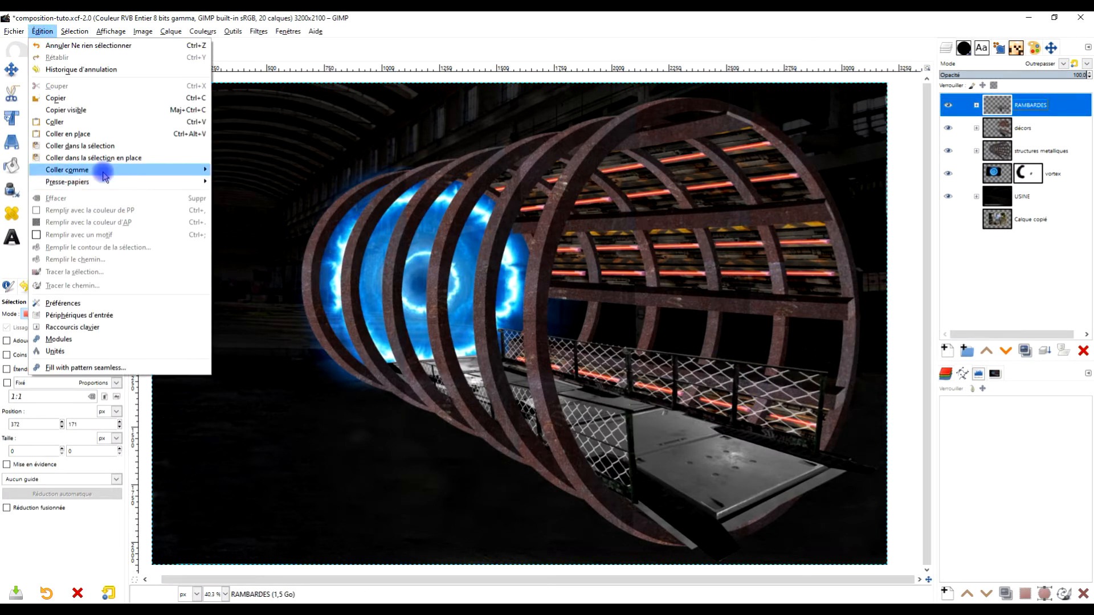
mouse_move(104, 172)
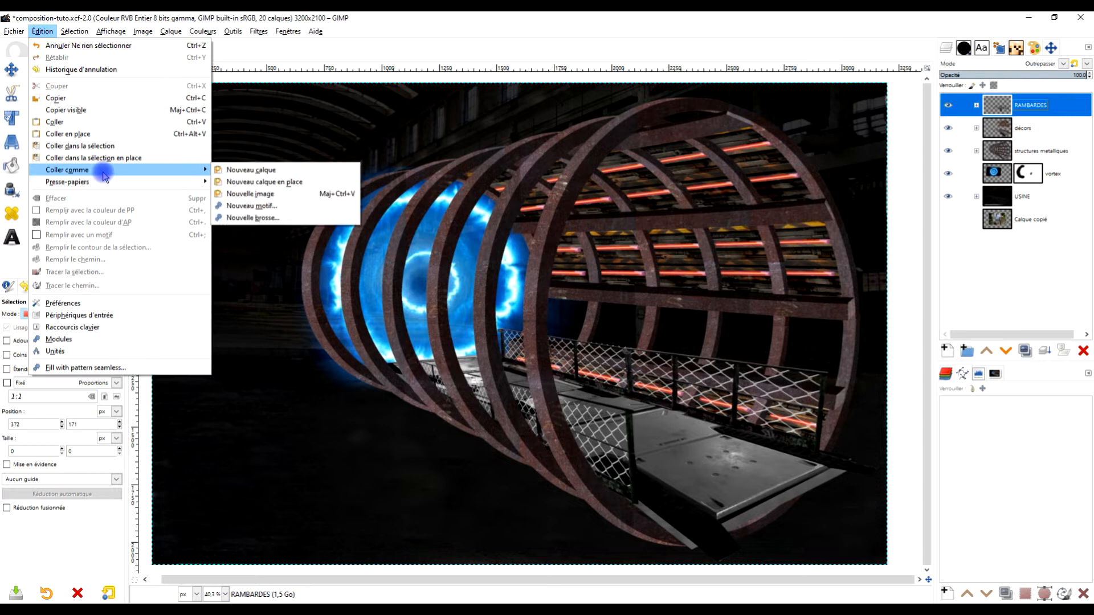
left_click(277, 172)
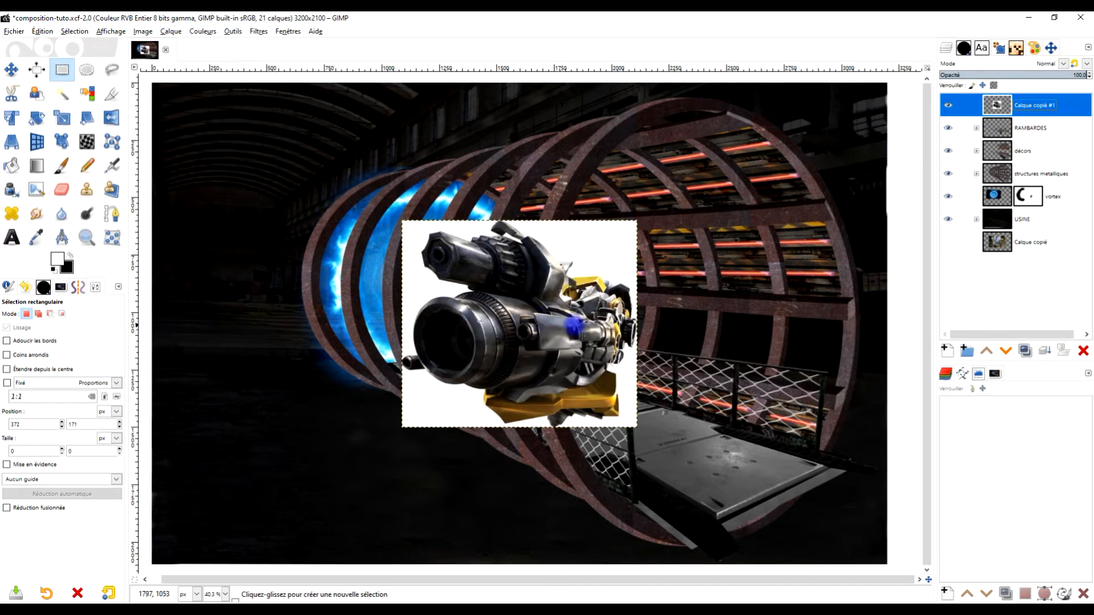
Step: Select the white background to the left of the engine with Fuzzy Select and delete it
scroll(585, 336, "up", 1, "ctrl")
scroll(568, 324, "up", 1, "ctrl")
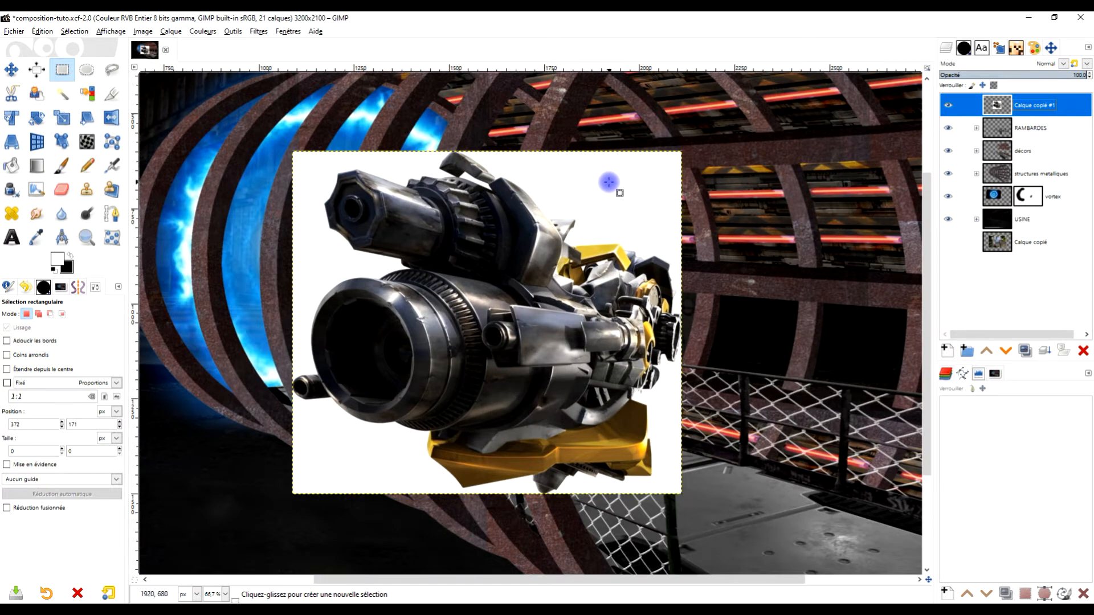
left_click(62, 93)
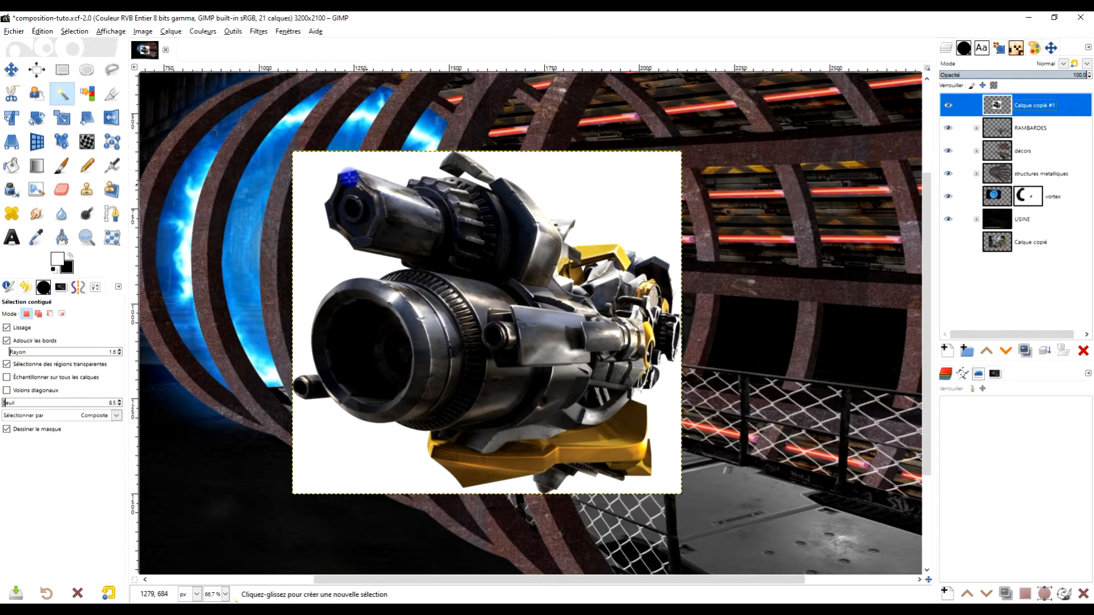
left_click(326, 167)
mouse_move(327, 189)
left_mouse_down()
mouse_move(331, 197)
mouse_move(315, 197)
left_mouse_up()
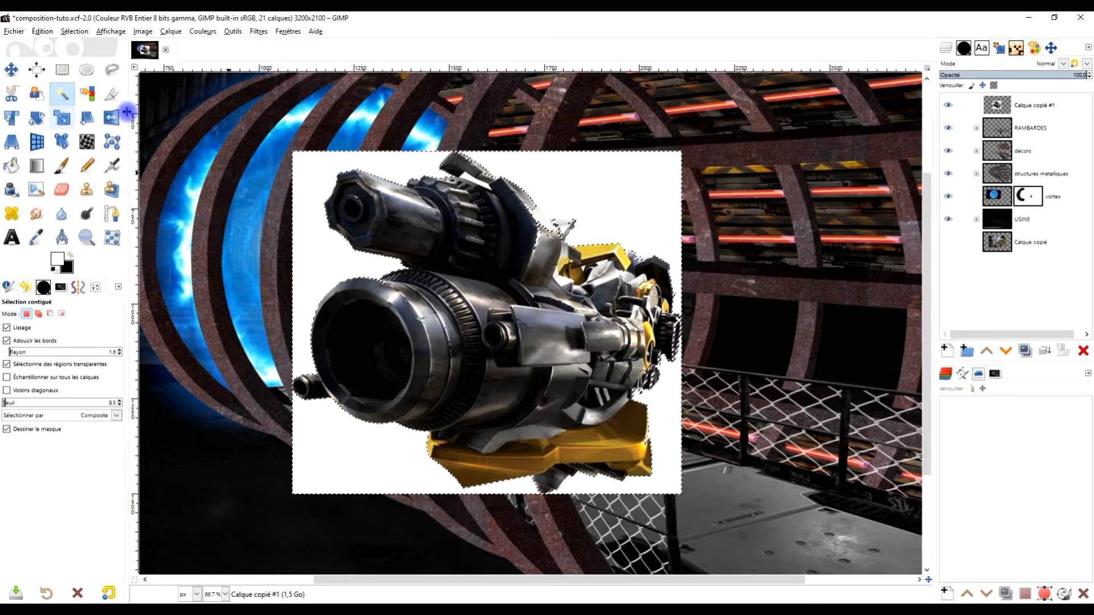
left_click(321, 153)
left_click_drag(322, 153, 323, 152)
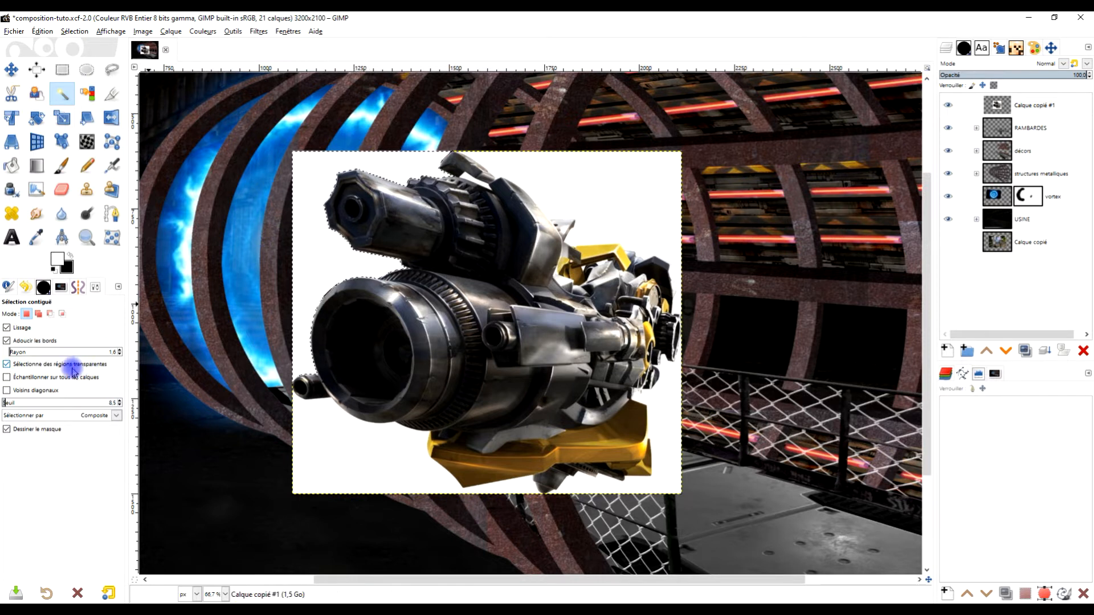
key("Delete")
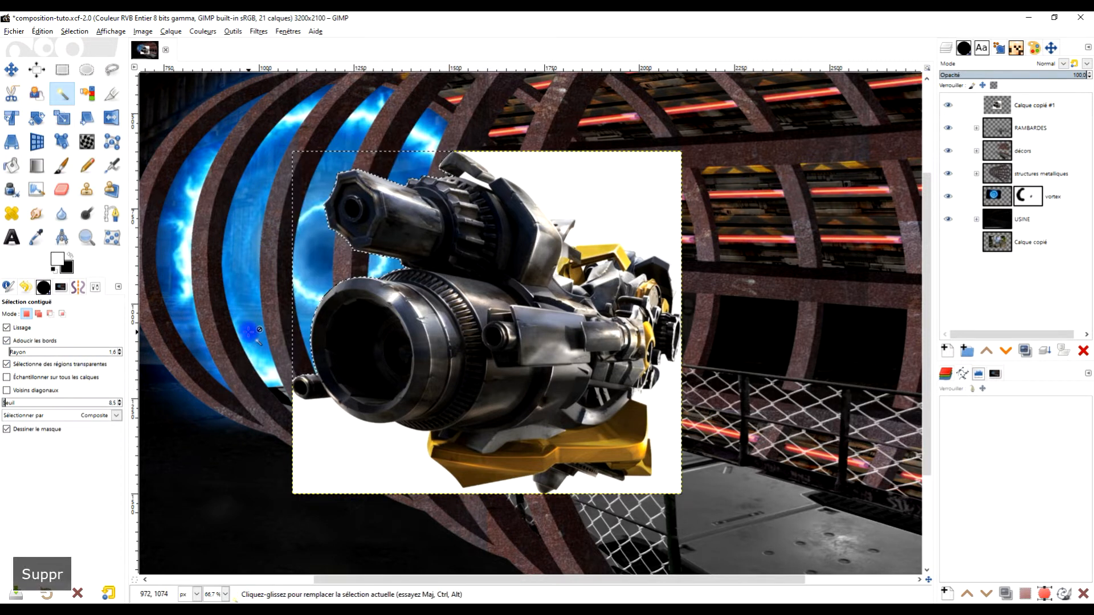
Step: Select and delete the white background areas below the engine and at its lower right
left_click_drag(351, 473, 351, 474)
key("Delete")
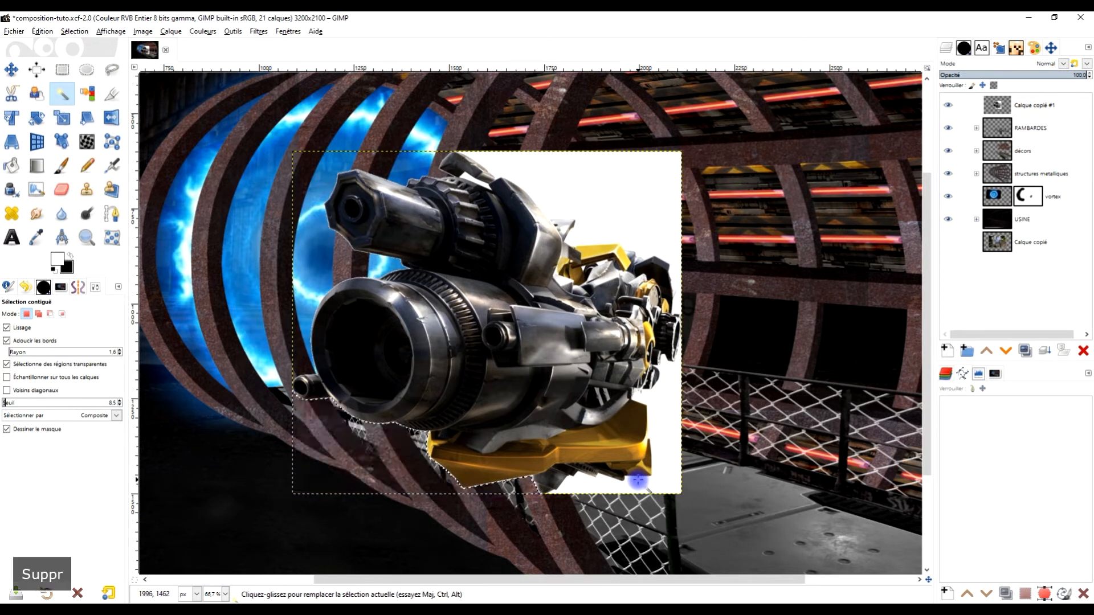
left_click_drag(664, 428, 665, 427)
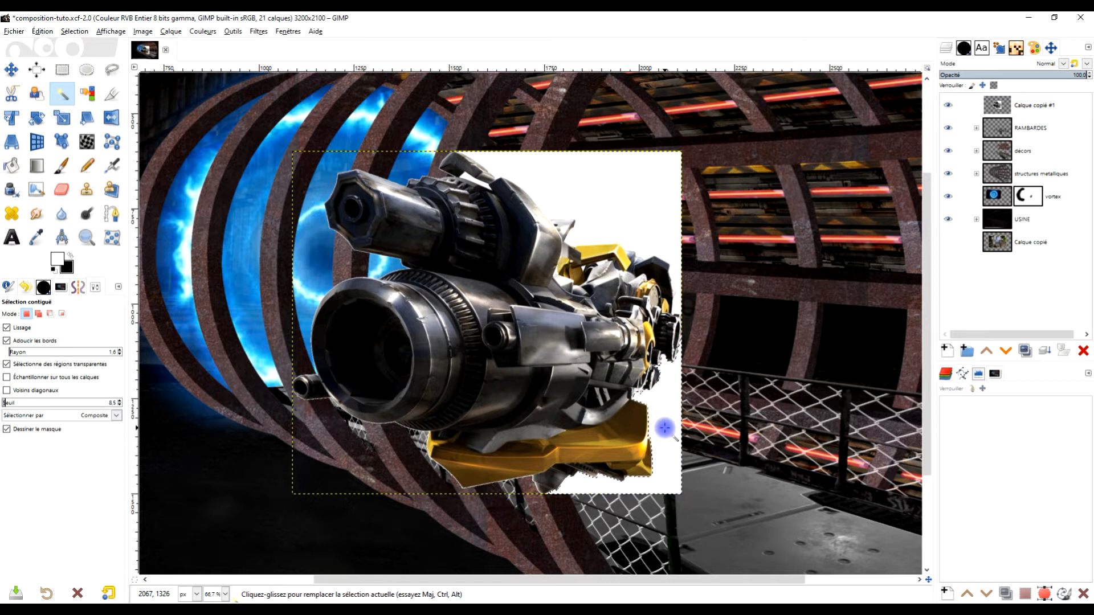
key("Delete")
Step: Select the white background above and to the right of the engine, try deleting it, and undo the deletion
left_click(645, 245)
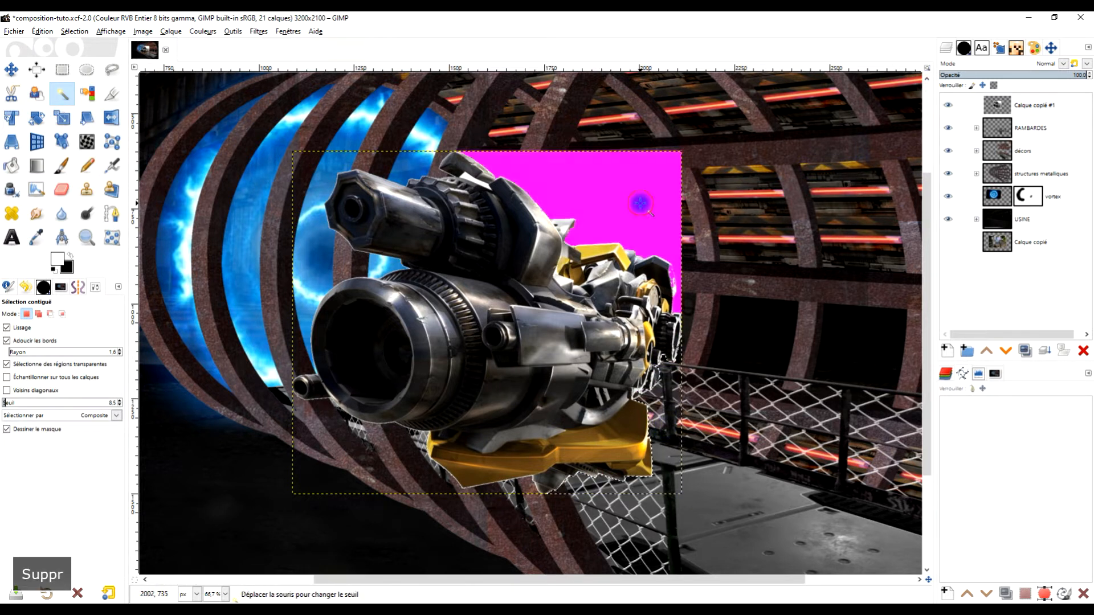
key("Delete")
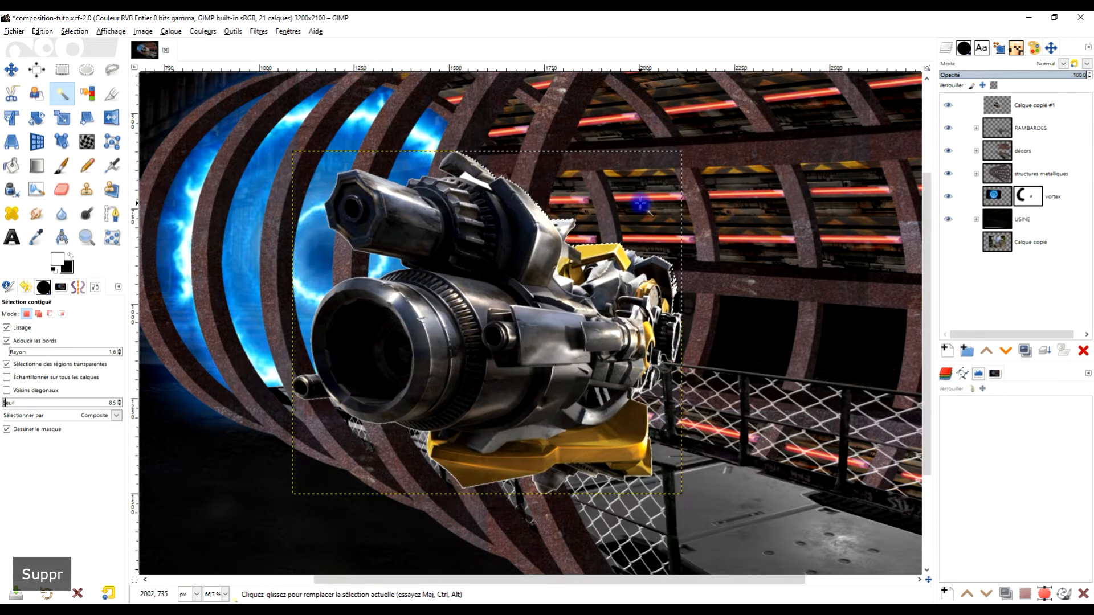
key("ctrl+z")
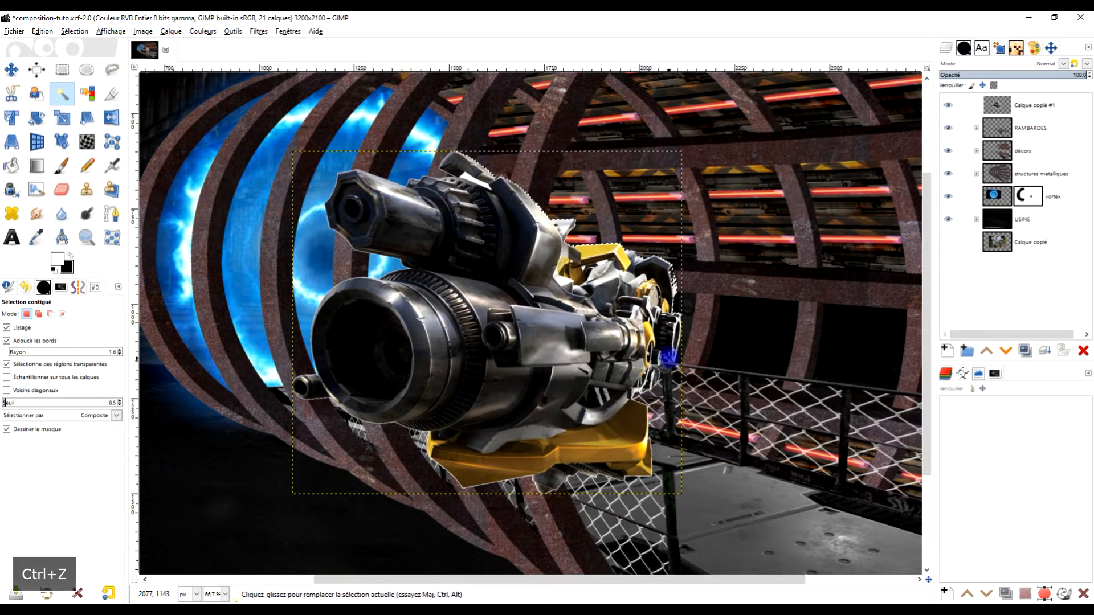
Step: Subtract the pale edge of the dark rear plate from the selection by outlining it with Free Select
scroll(665, 319, "up", 4)
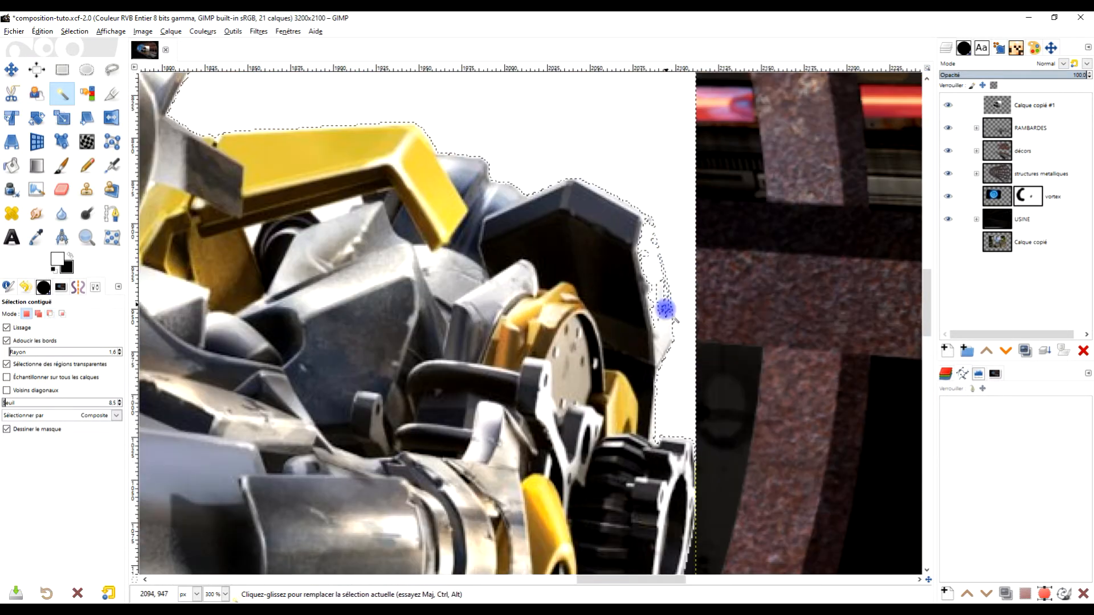
key("f")
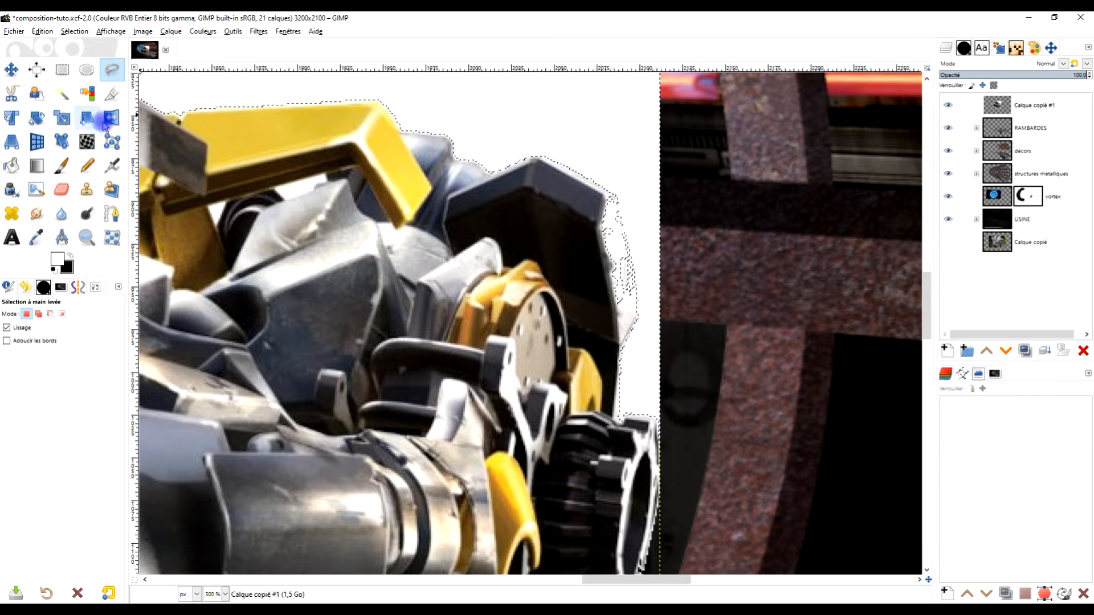
left_click(51, 314)
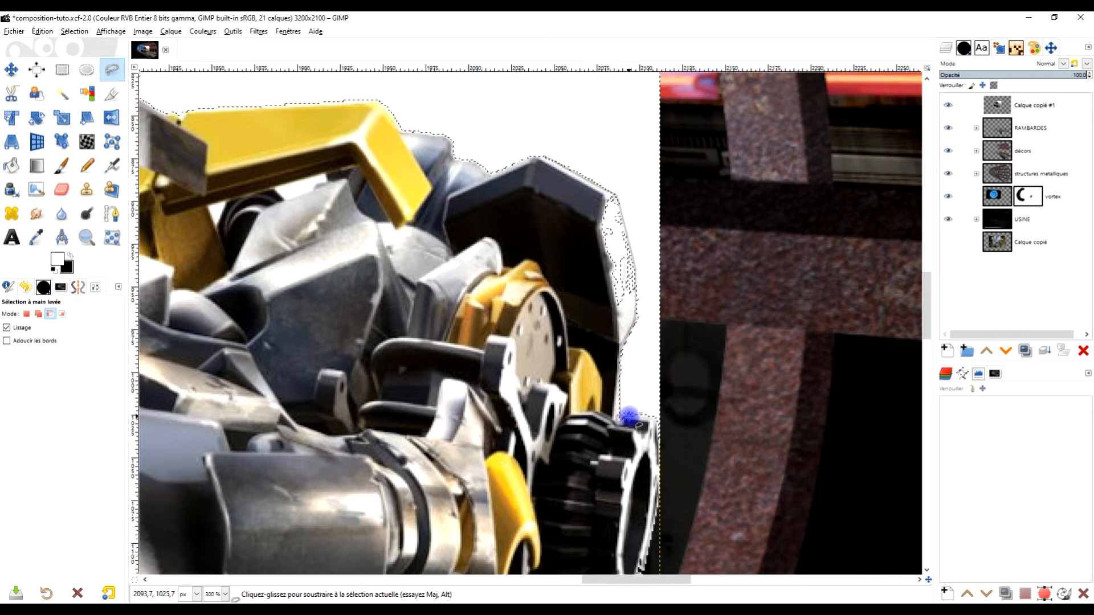
left_click_drag(644, 455, 614, 301)
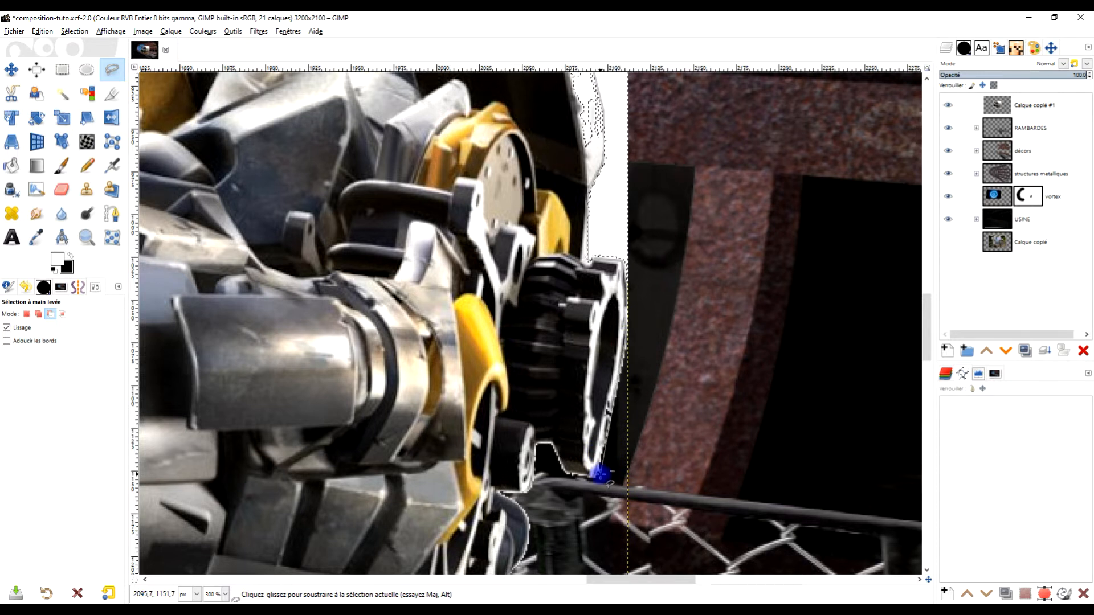
left_click(452, 135)
mouse_move(532, 107)
left_mouse_down()
mouse_move(551, 162)
mouse_move(565, 368)
left_mouse_up()
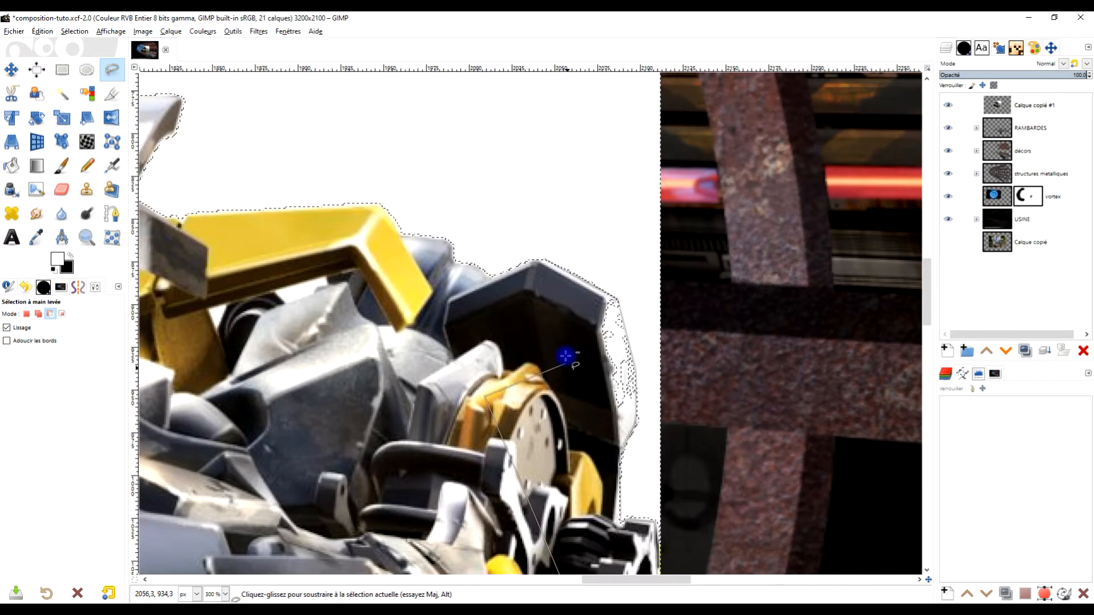
left_click(544, 259)
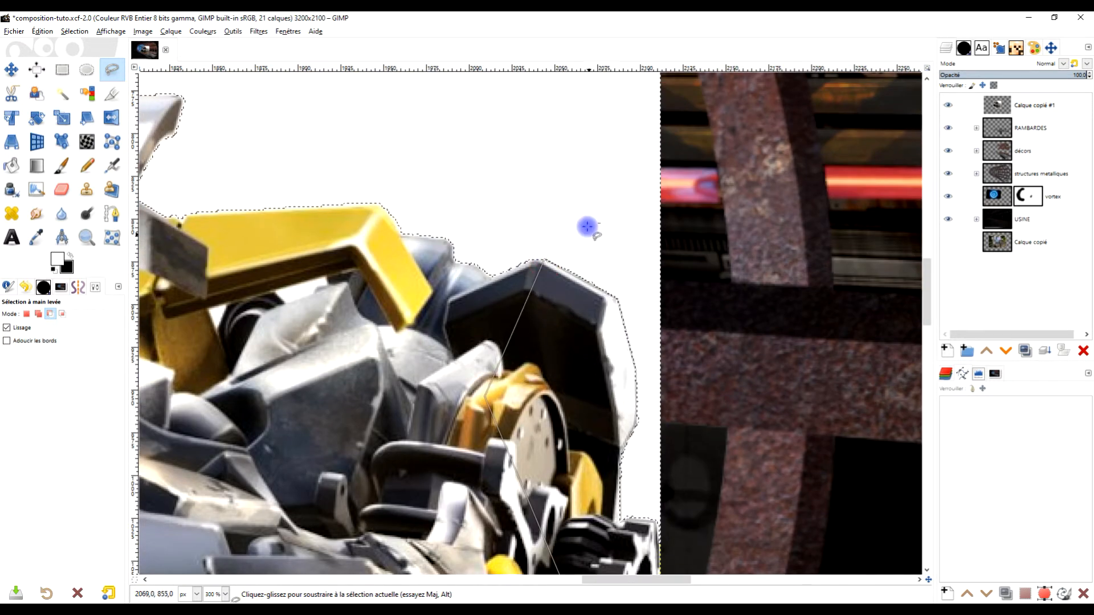
key("Return")
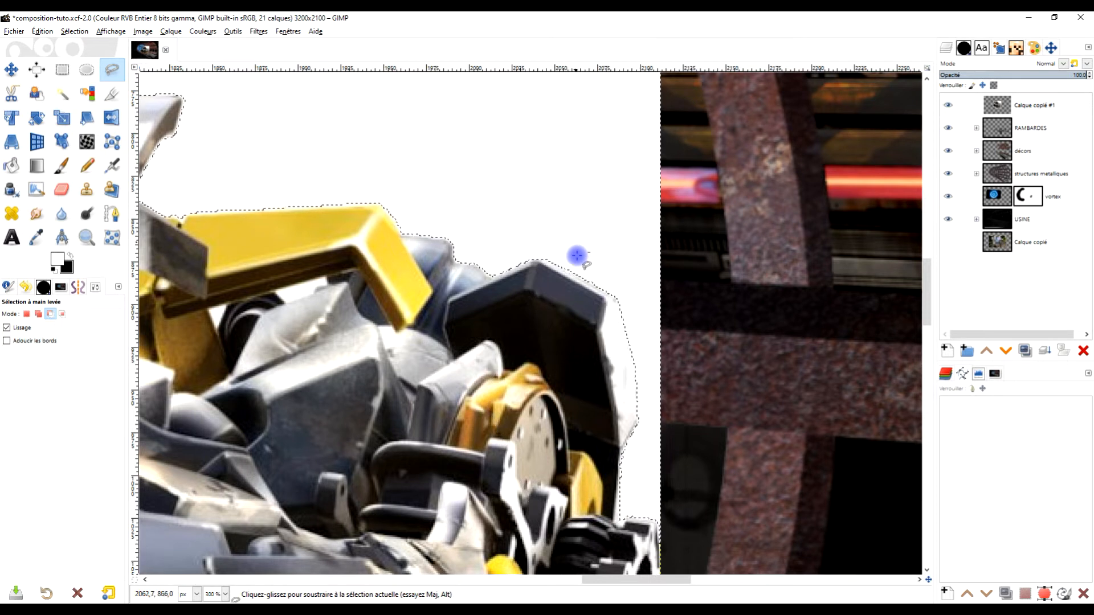
Step: Delete the selected white background above and to the right of the engine, and check the cut-out's upper edge
key("Delete")
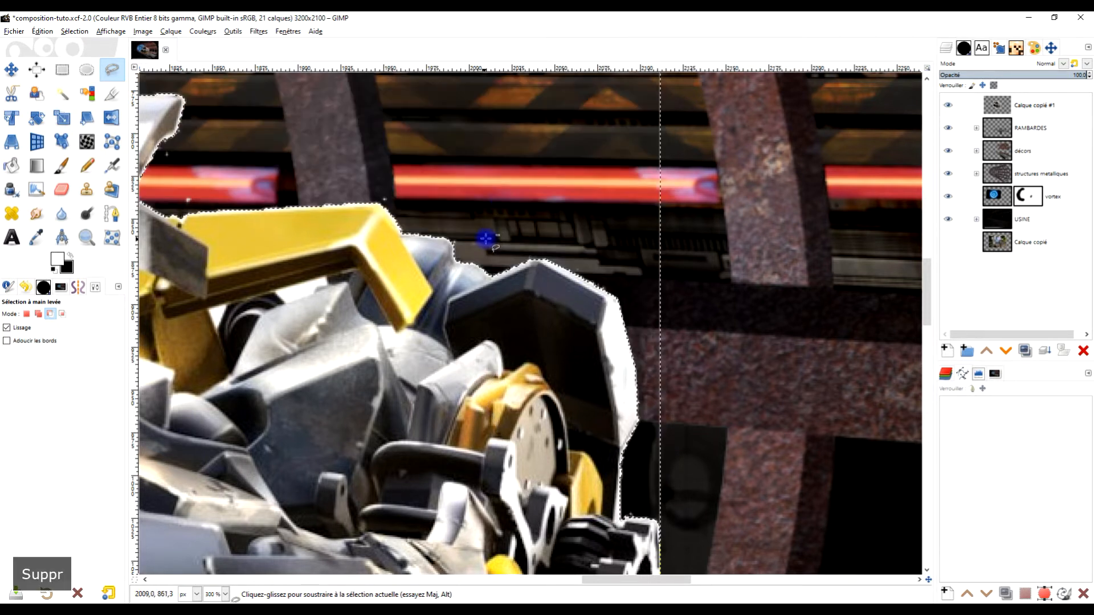
left_click_drag(495, 200, 756, 318)
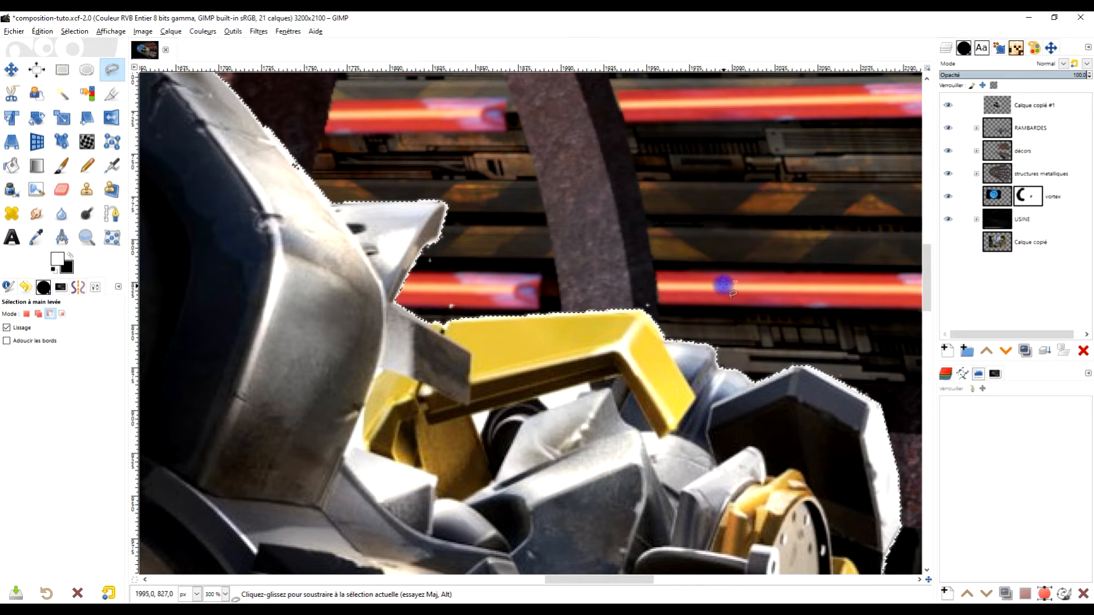
key("Delete")
left_click_drag(538, 207, 607, 327)
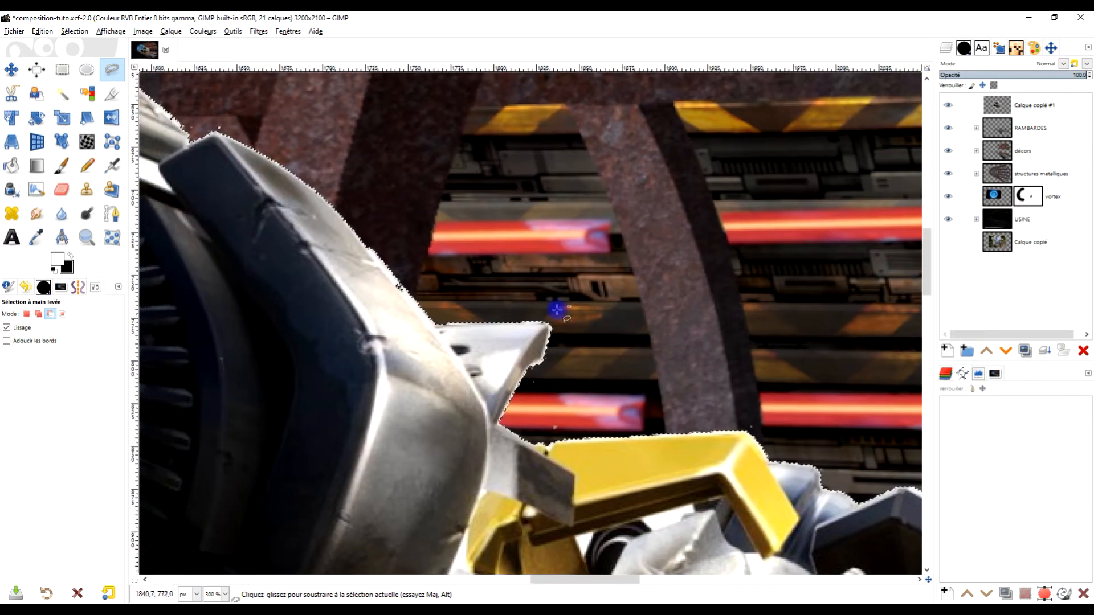
Step: Check the engine cut-out as a whole, switch to Rectangle Select and clear the active selection
key("1")
scroll(364, 297, "up", 3)
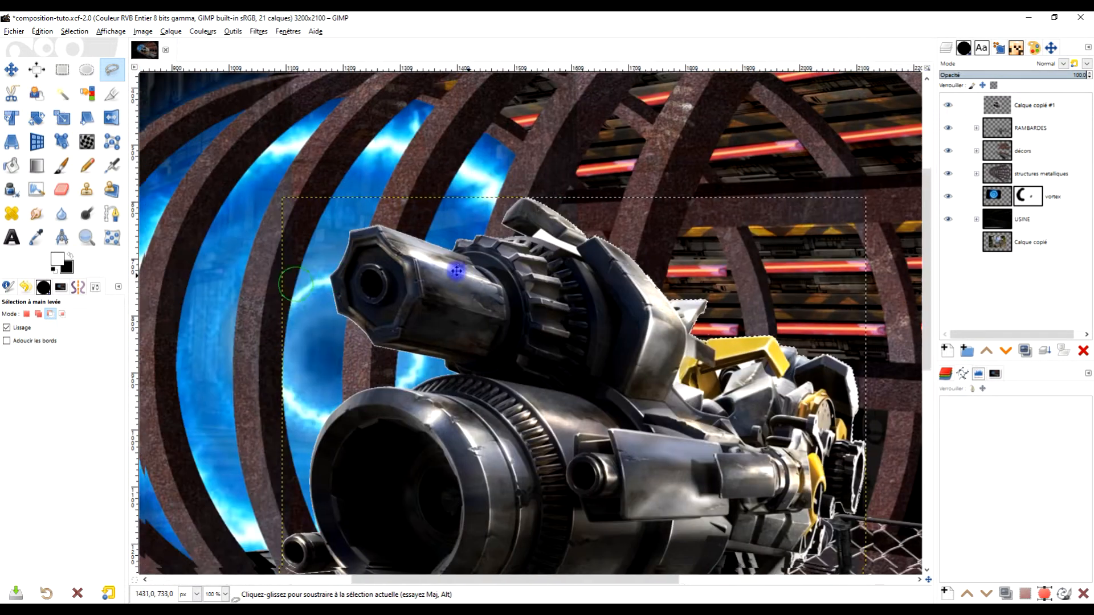
scroll(465, 176, "down", 4)
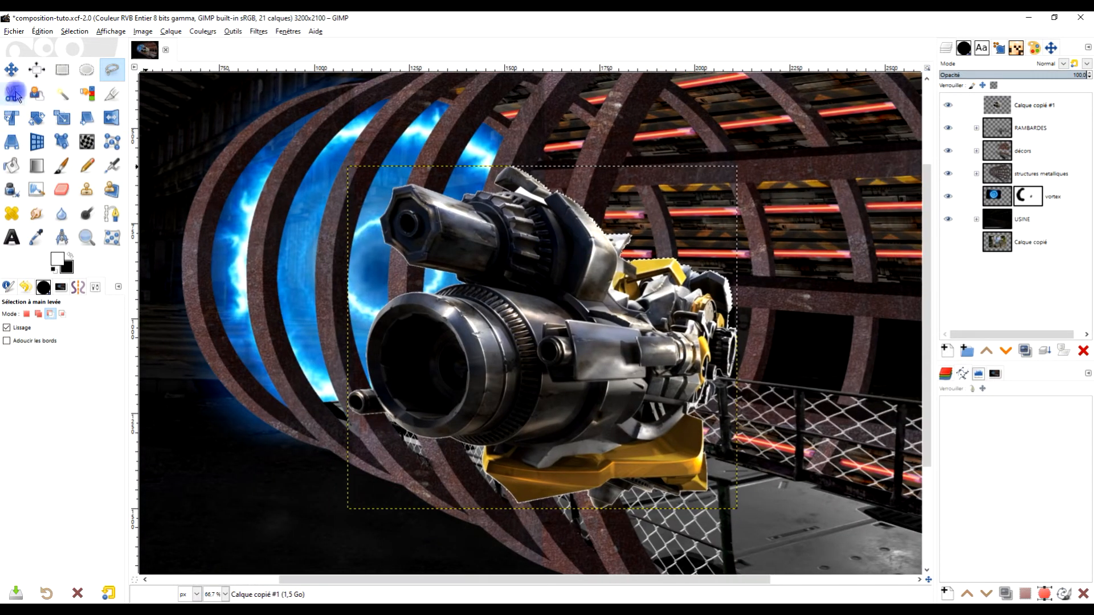
left_click(62, 69)
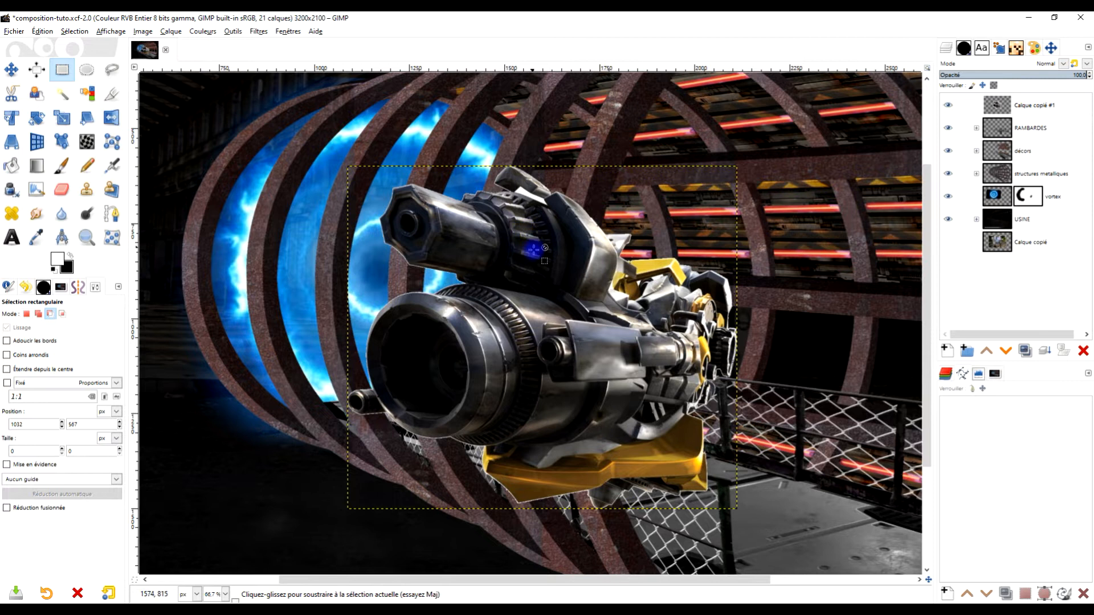
Step: Fuzzy-select the empty area below the engine with edges feathered at radius 2.6 and delete the white fringe
scroll(530, 420, "down", 1)
scroll(530, 420, "up", 4)
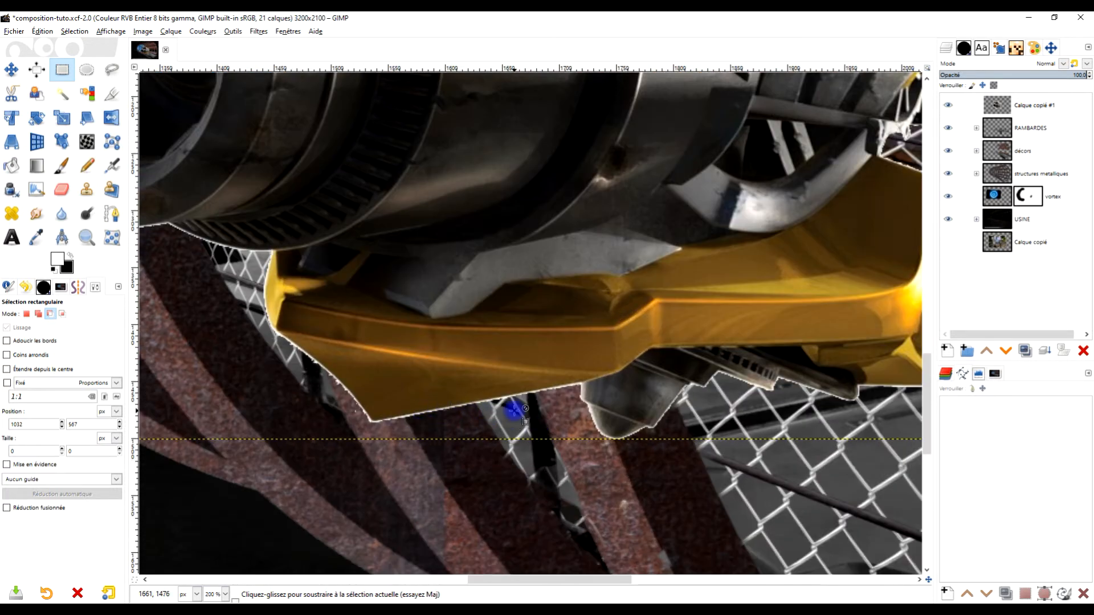
scroll(512, 409, "down", 1)
left_click(71, 97)
left_click(264, 355)
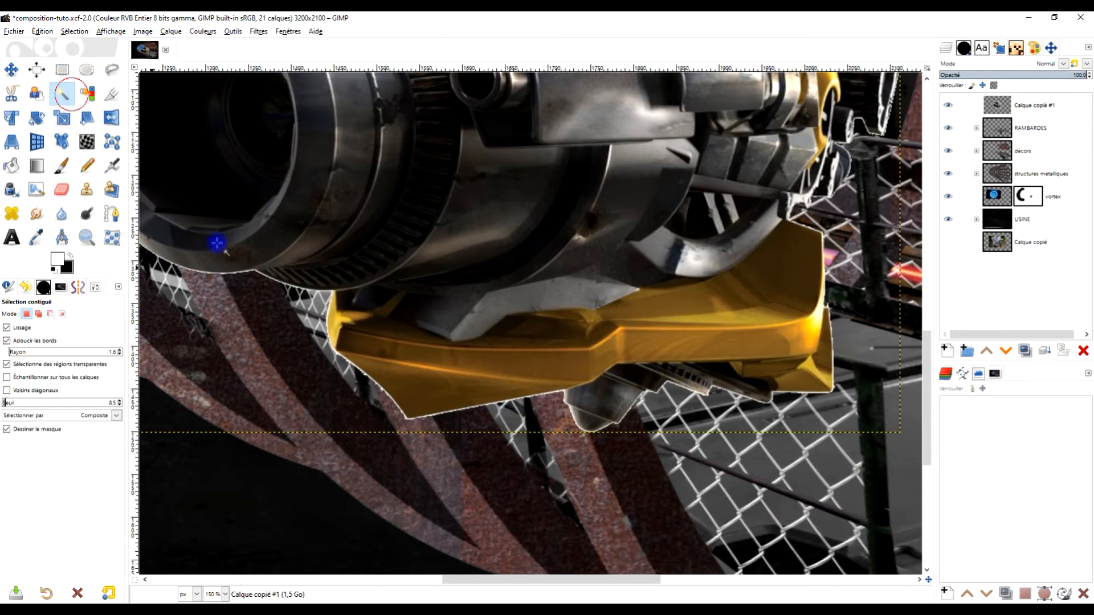
left_click_drag(149, 361, 147, 360)
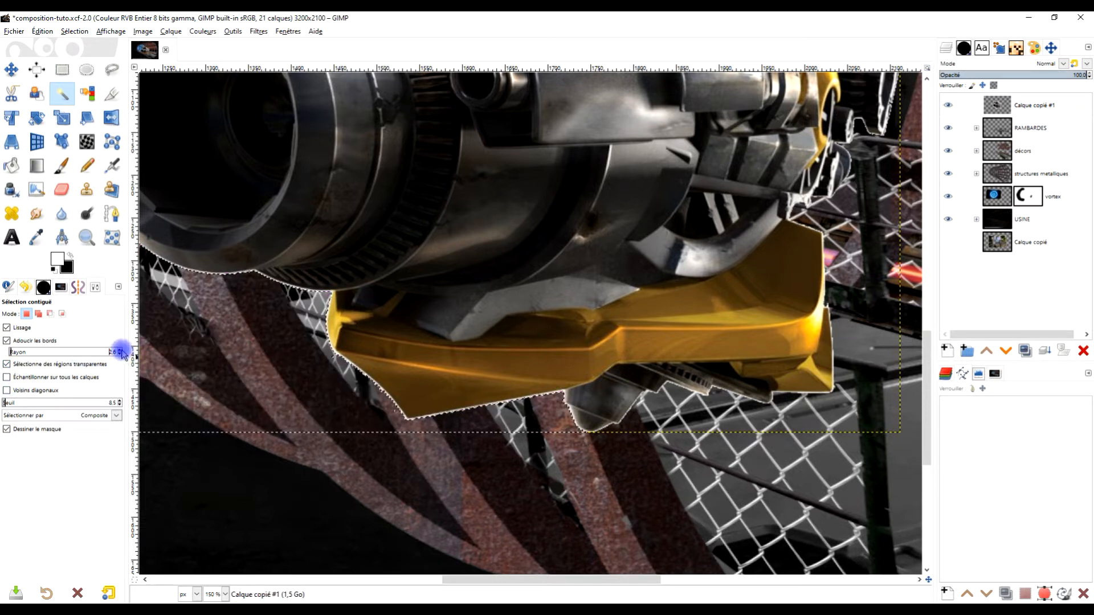
left_click(253, 379)
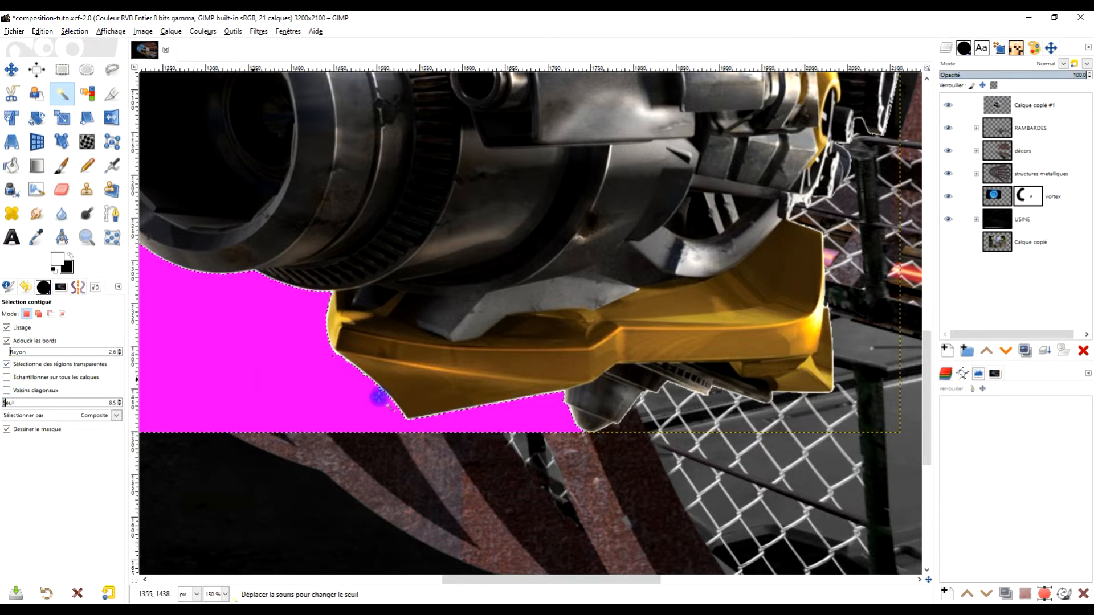
left_click_drag(294, 378, 296, 379)
scroll(378, 385, "up", 3)
key("Delete")
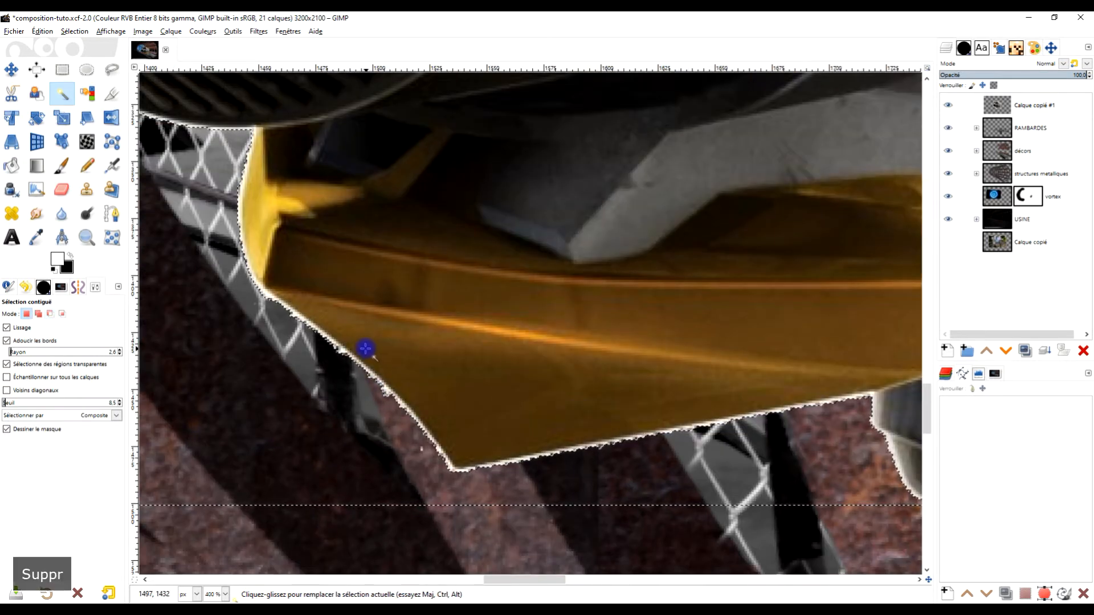
Step: Reselect the area below the engine with the feather radius raised to 3.6 and delete the remaining white fringe
left_click_drag(342, 387, 344, 385)
left_click_drag(234, 405, 235, 405)
key("Delete")
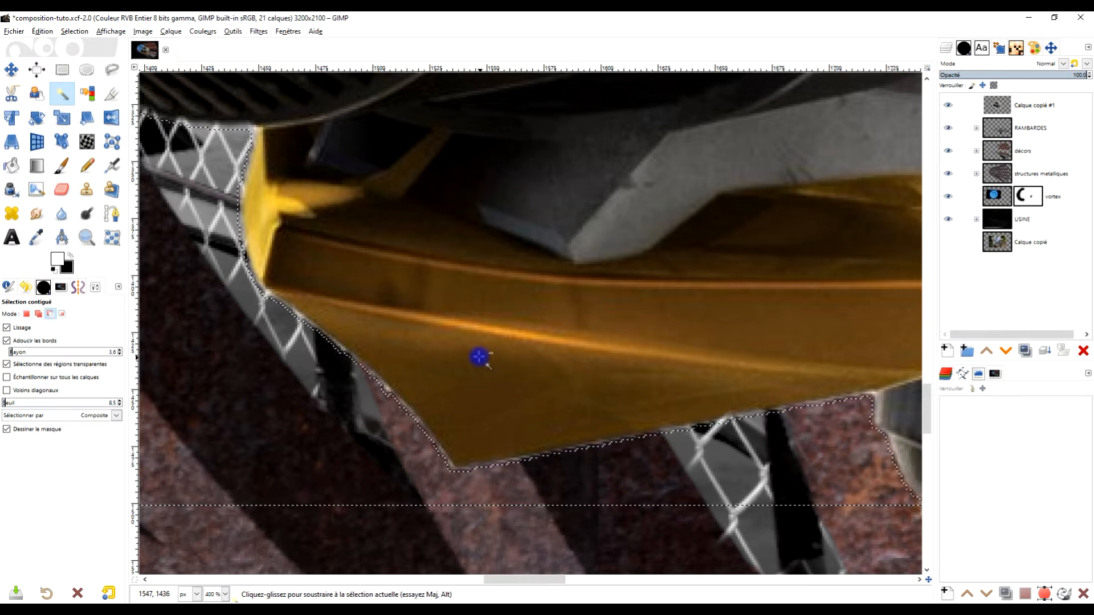
Step: Fuzzy-select the empty area around the front barrels with the 3.6 feather and delete the white fringe between them
scroll(481, 359, "down", 4)
scroll(444, 228, "up", 4)
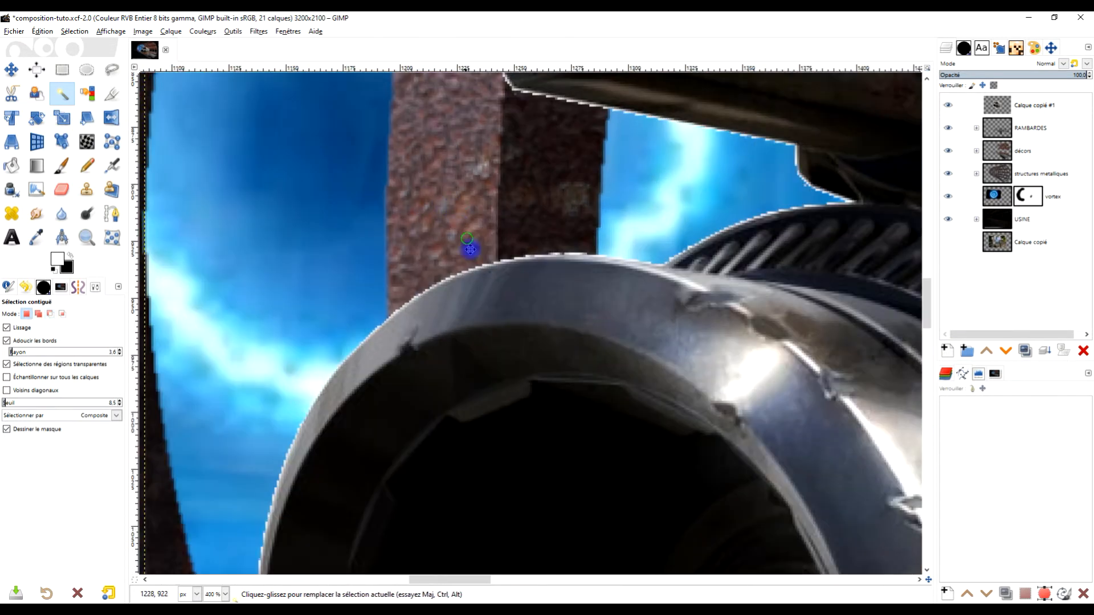
left_click_drag(501, 243, 689, 305)
scroll(621, 334, "up", 1)
scroll(620, 334, "right", 1)
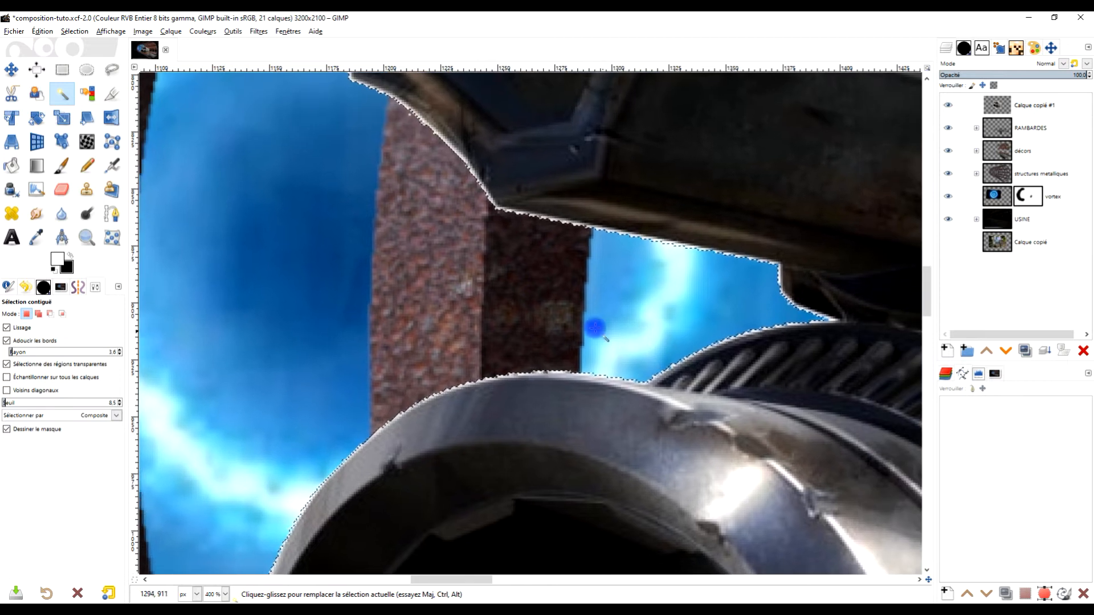
key("Delete")
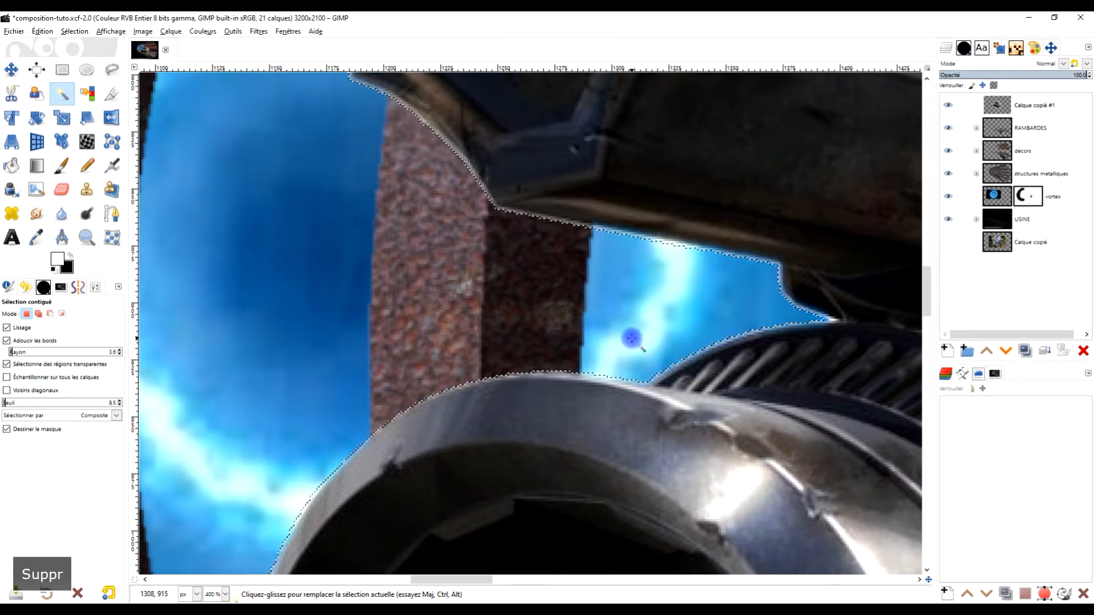
Step: Follow the upper barrel to the engine's top plates and delete the white fringe along their upper edge
left_click_drag(628, 165, 631, 600)
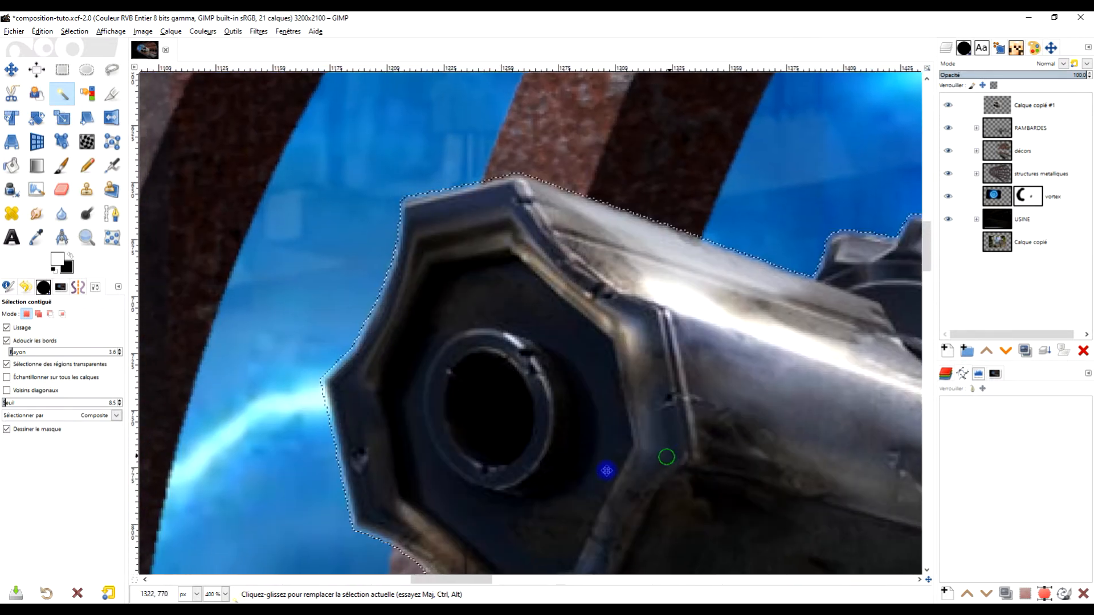
left_click_drag(671, 456, 357, 506)
left_click_drag(577, 480, 388, 453)
left_click_drag(674, 410, 384, 445)
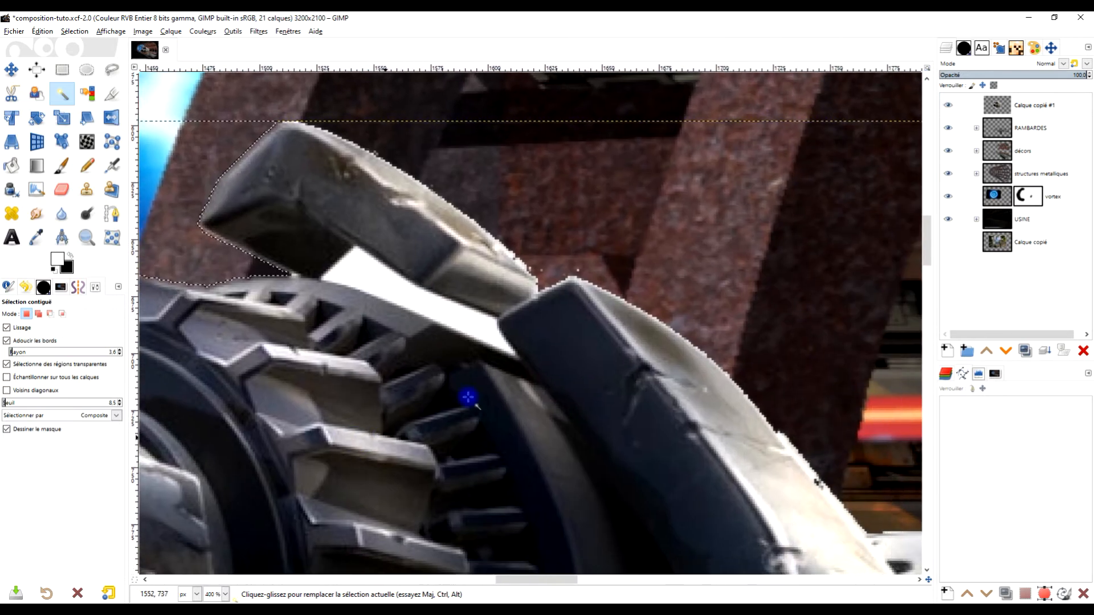
left_click_drag(706, 265, 539, 221)
key("Delete")
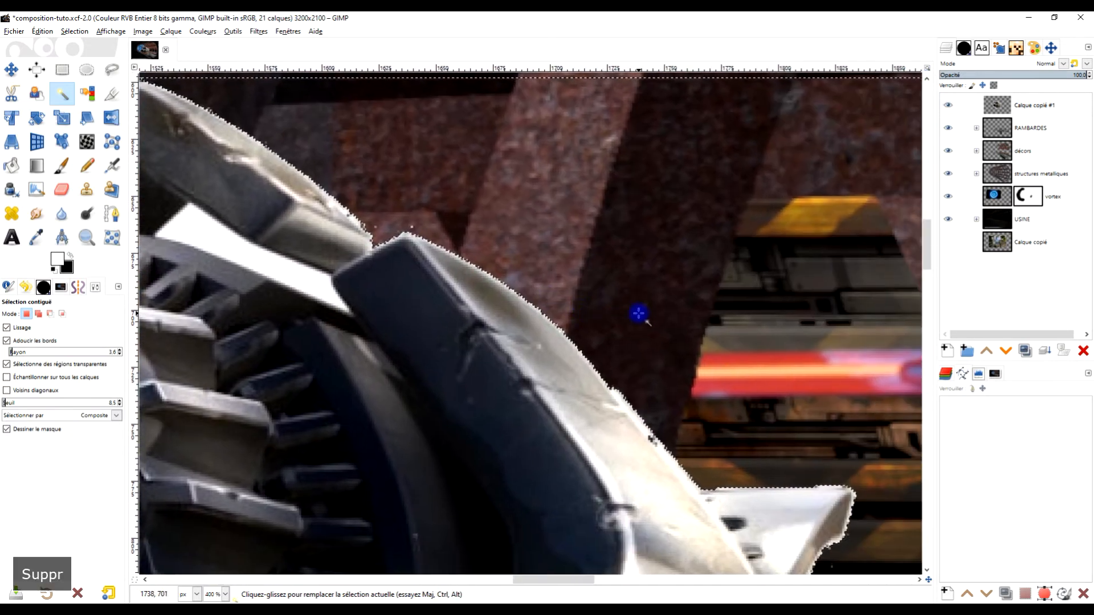
Step: Delete the white fringe along the engine's rear edge, past the yellow arm and dark rear plate to the gear
left_click_drag(789, 402, 654, 359)
left_click_drag(716, 405, 619, 210)
left_click_drag(762, 385, 390, 342)
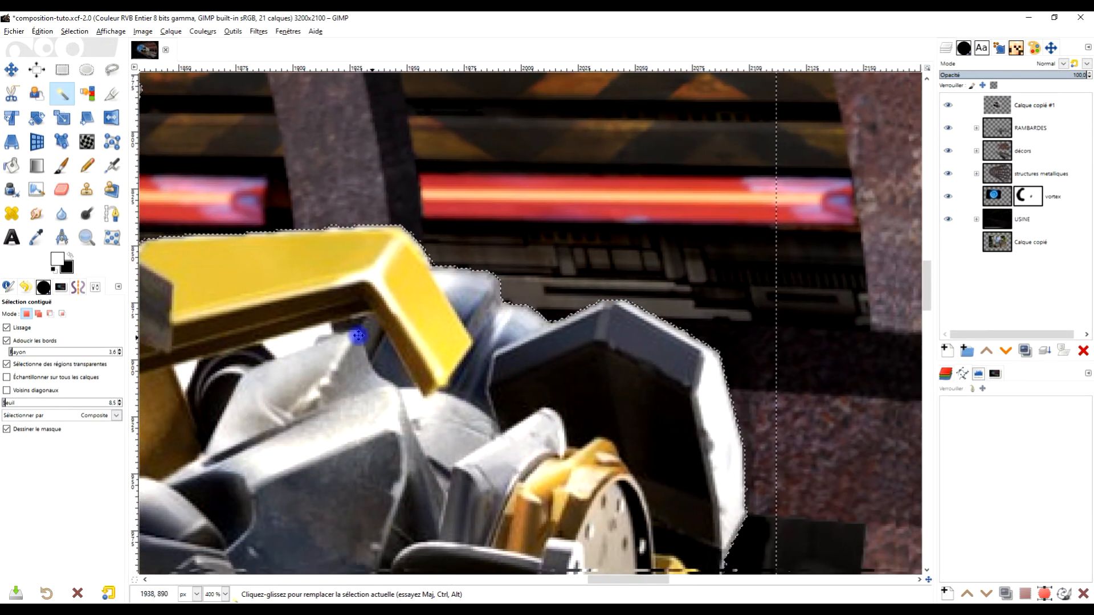
left_click_drag(462, 398, 395, 219)
left_click_drag(523, 421, 522, 312)
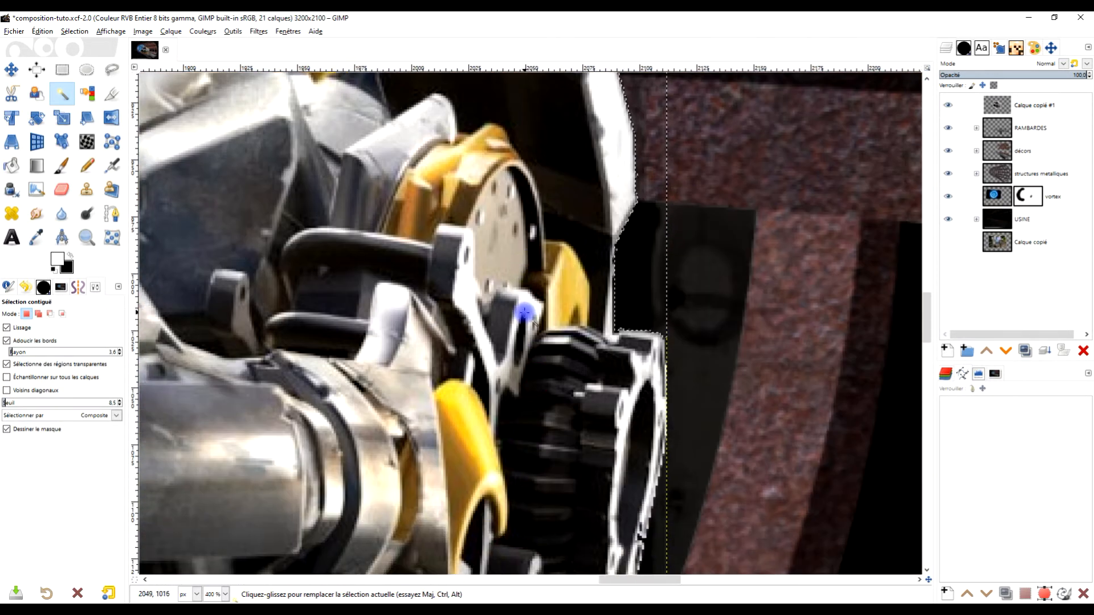
key("Delete")
Step: Fuzzy-select the empty area at the engine's lower rear and delete the fringe beside the gear and yellow base
left_click_drag(499, 391, 618, 303)
scroll(627, 310, "down", 3)
left_click_drag(643, 484, 642, 359)
scroll(642, 359, "up", 2)
left_click(641, 359)
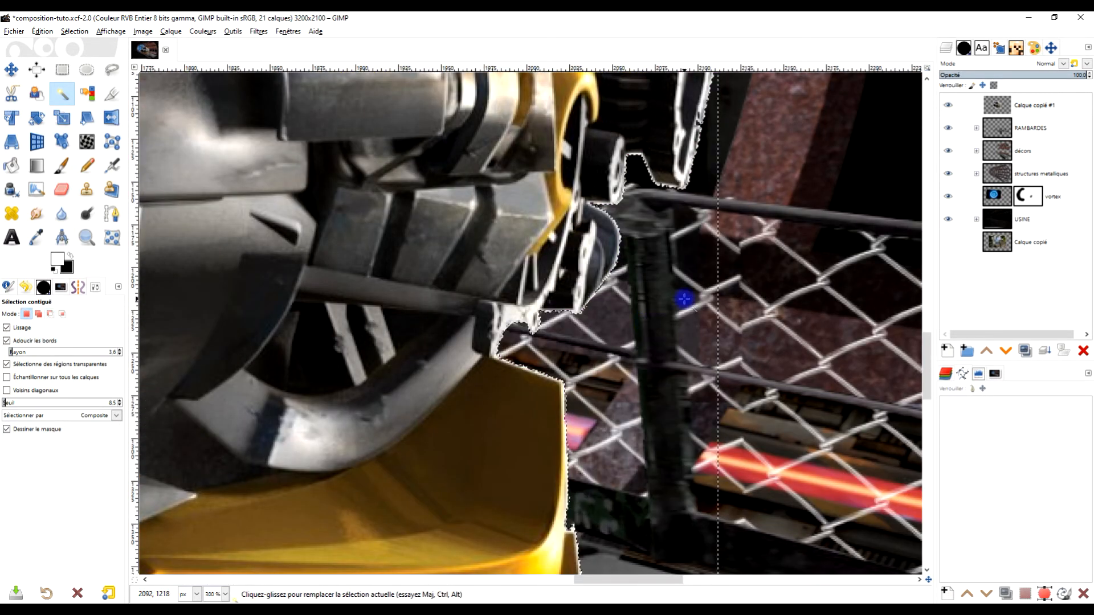
key("Delete")
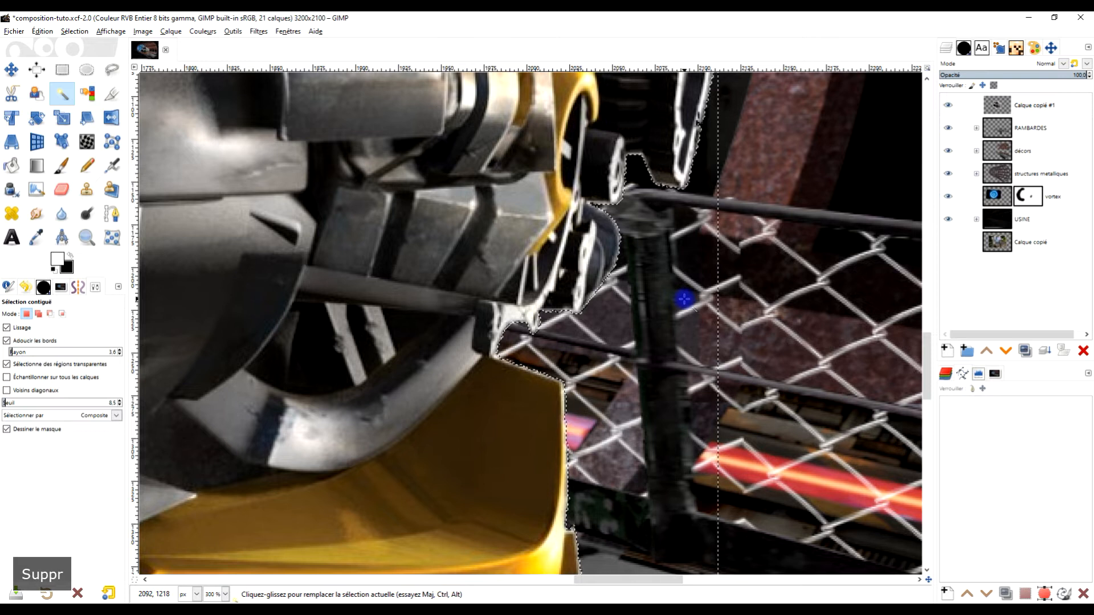
Step: Switch to Rectangle Select and deselect everything in the image
scroll(519, 322, "down", 4)
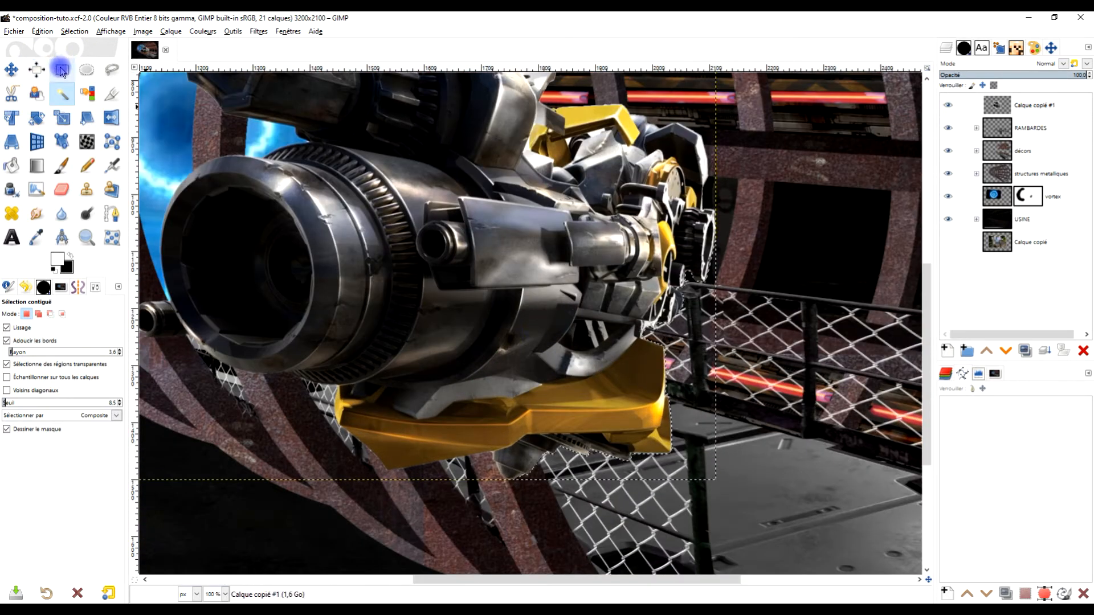
left_click(62, 70)
left_click(75, 31)
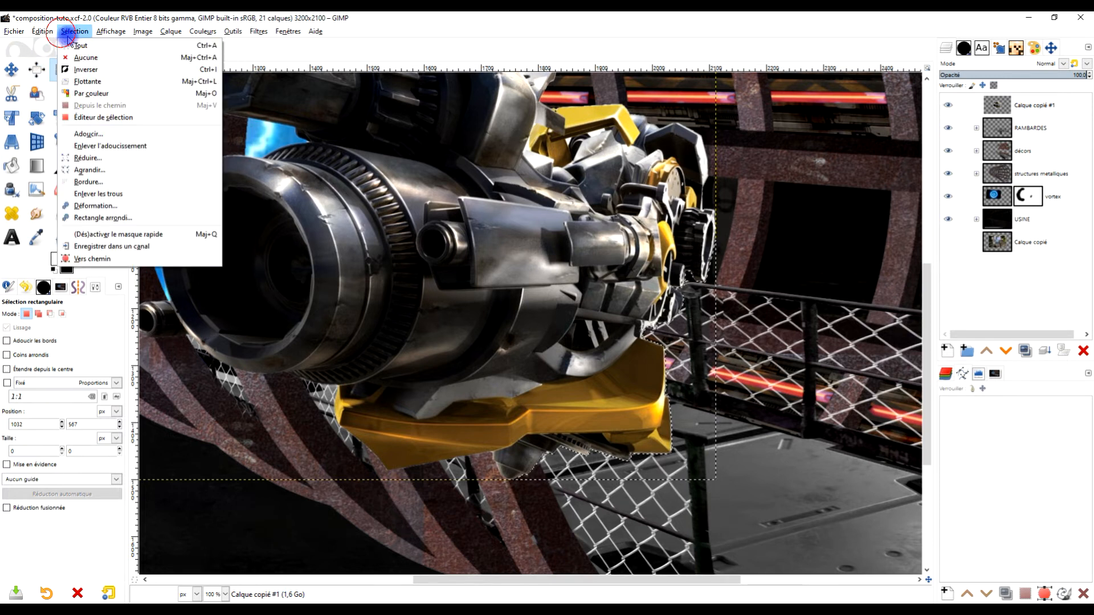
left_click(86, 61)
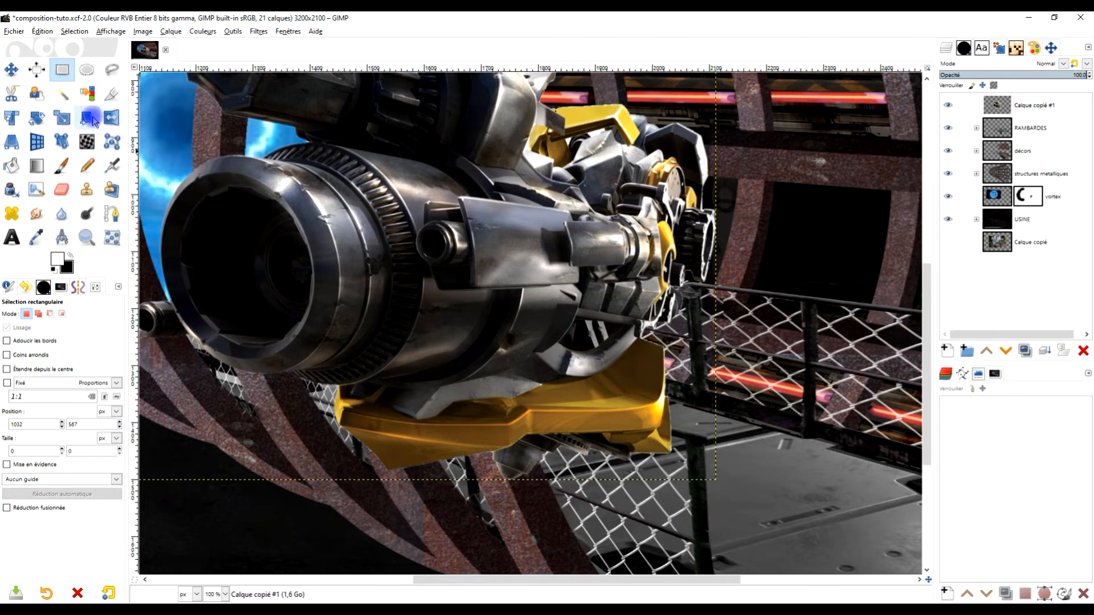
Step: Flip the engine layer horizontally with the Flip tool so its barrels face the opposite way
left_click(111, 118)
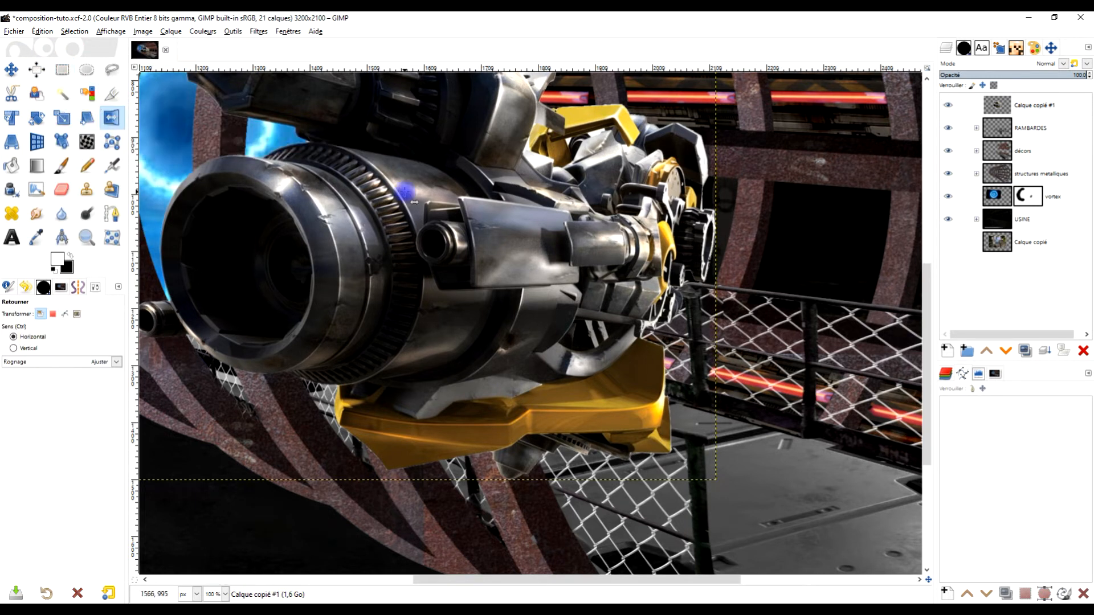
left_click(404, 193)
scroll(729, 342, "down", 2)
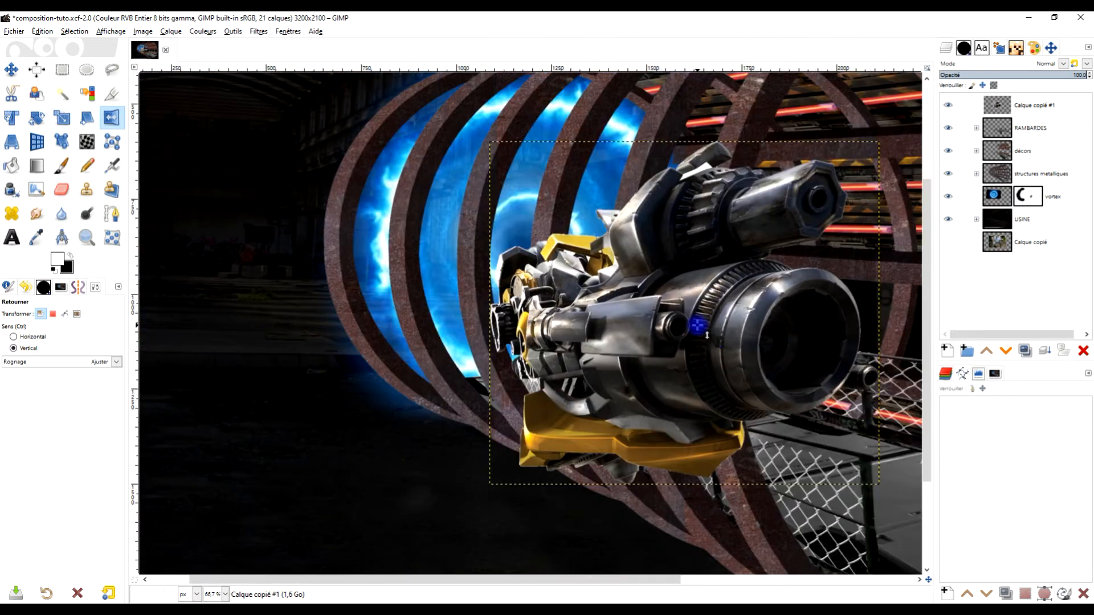
left_click_drag(742, 336, 606, 347)
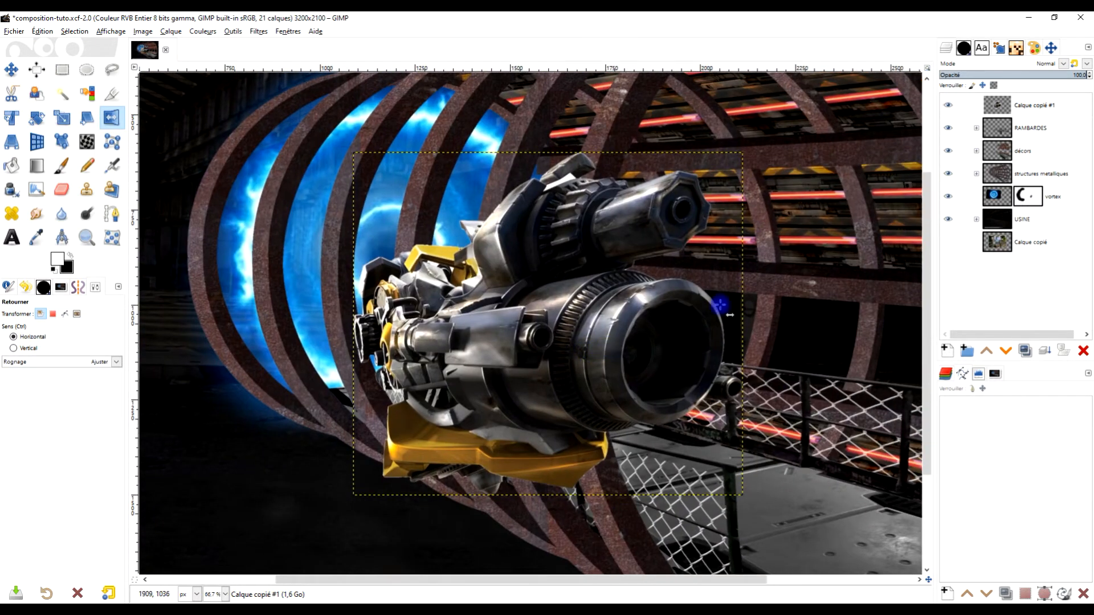
Step: Move the flipped engine layer over the walkway platform inside the nearest tunnel ring
left_click(88, 216)
left_click(13, 71)
left_click_drag(488, 393, 781, 412)
left_click_drag(761, 400, 529, 317)
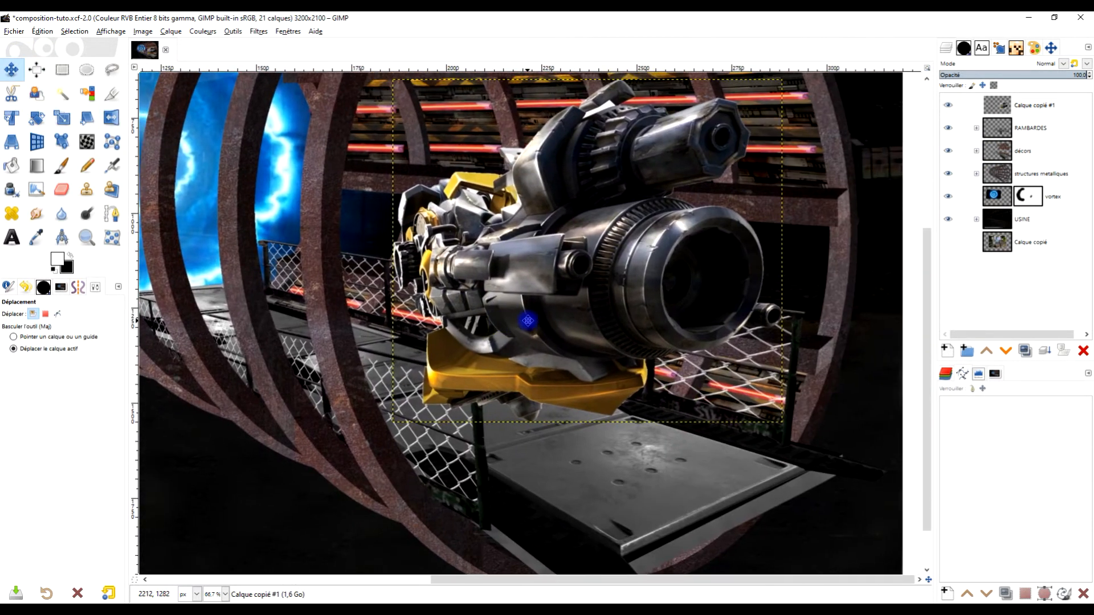
Step: Try the engine layer below the RAMBARDES group and return it to the top of the layer stack
left_click(1005, 353)
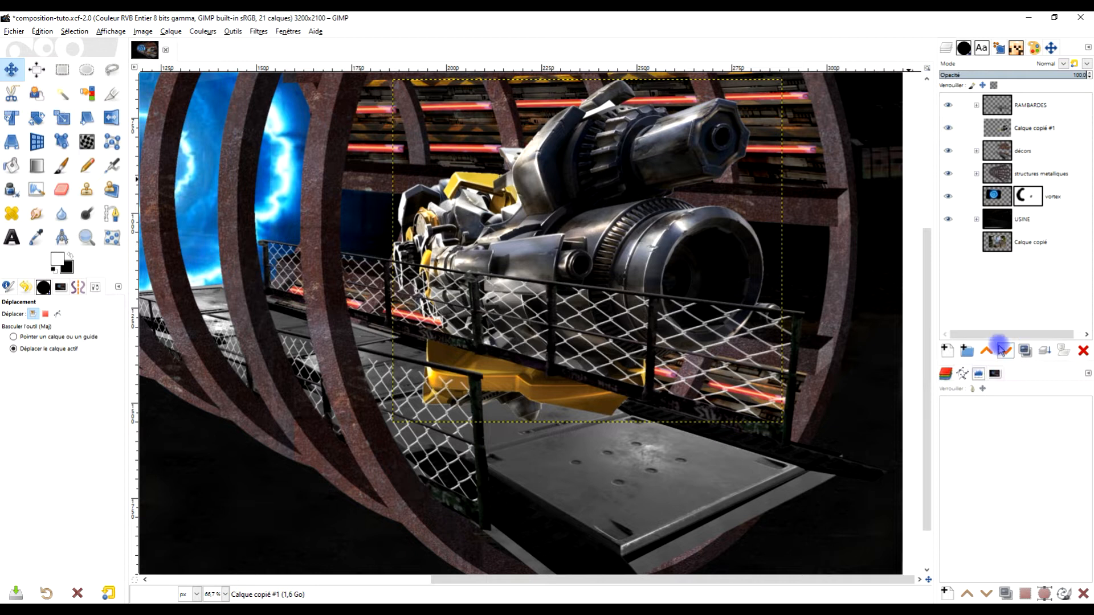
left_click(986, 351)
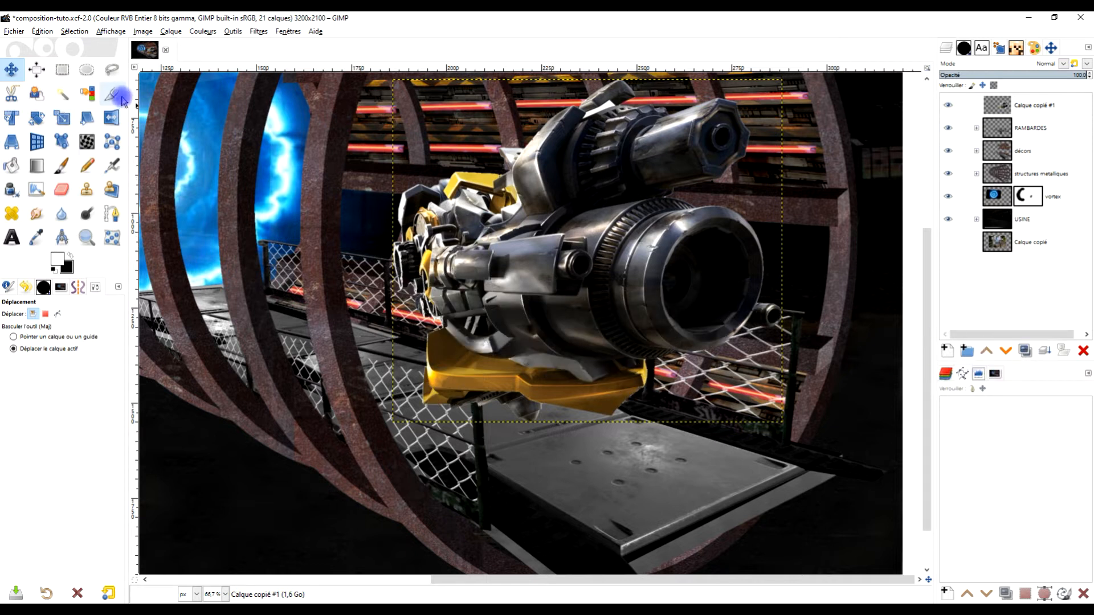
Step: Reset a first unproportional scaling of the engine layer and scale it down to 538 × 474 px with linked proportions
left_click(62, 118)
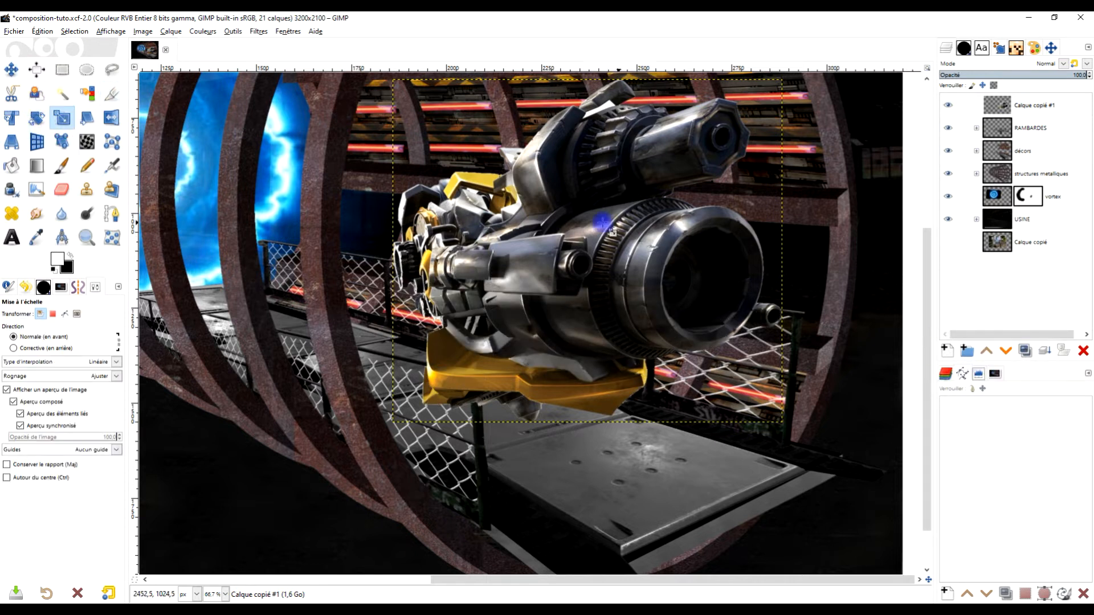
left_click(592, 183)
left_click_drag(397, 90, 570, 218)
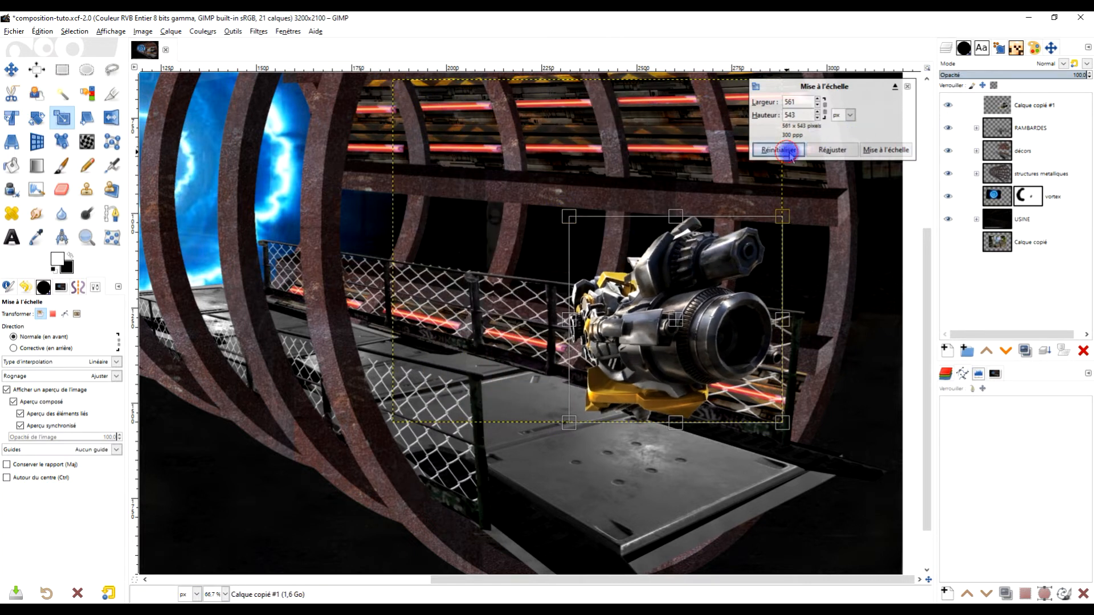
left_click(774, 149)
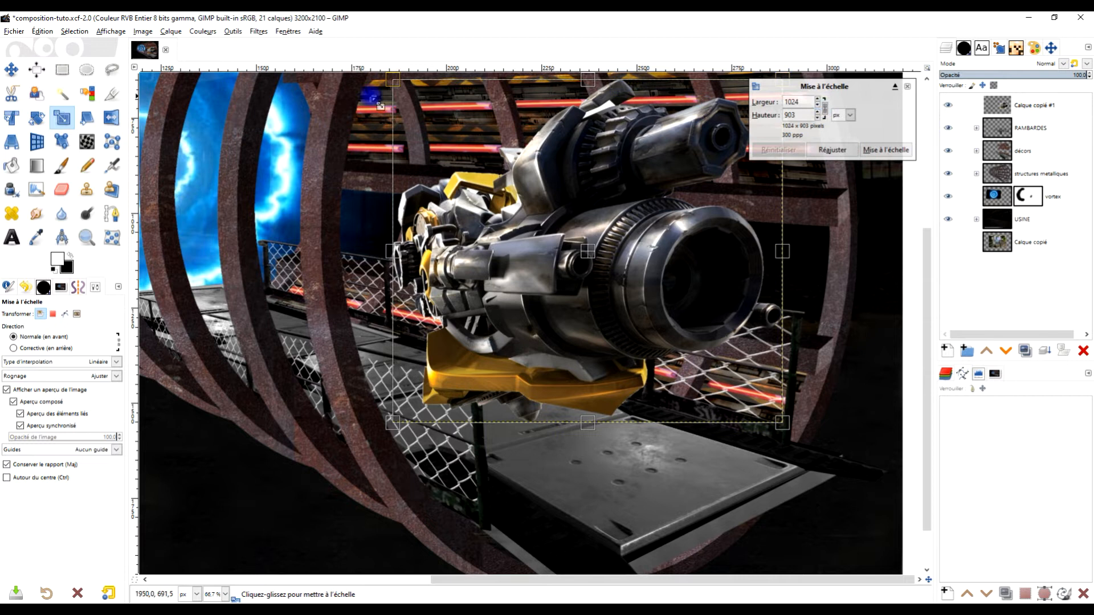
left_click_drag(380, 78, 577, 247)
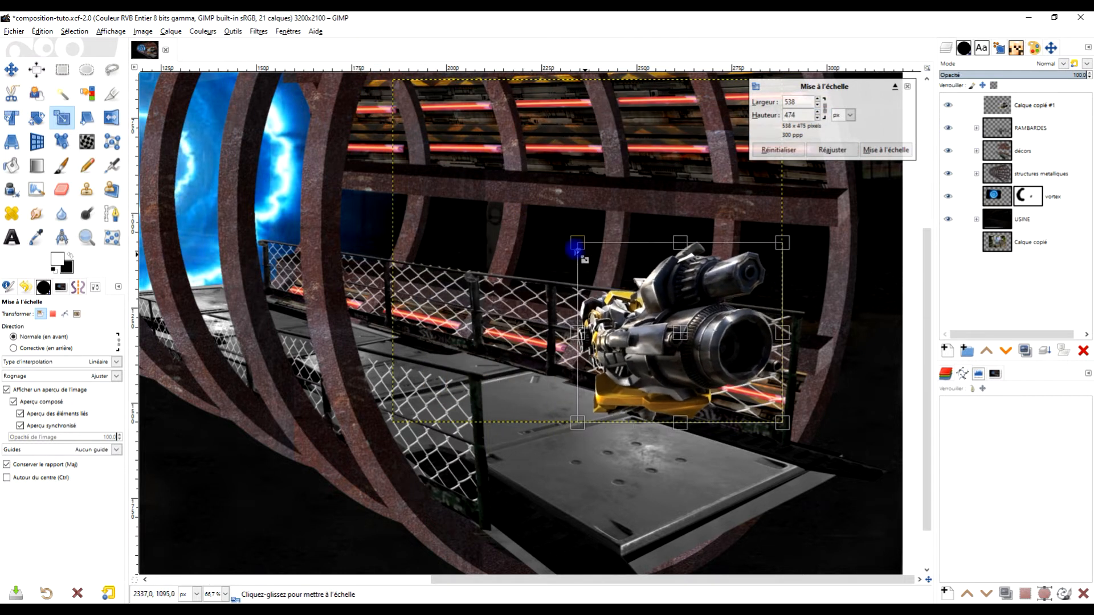
Step: Move the 538 × 474 px engine preview onto the walkway platform beside the front railing post and apply the scaling
left_click_drag(692, 344, 591, 364)
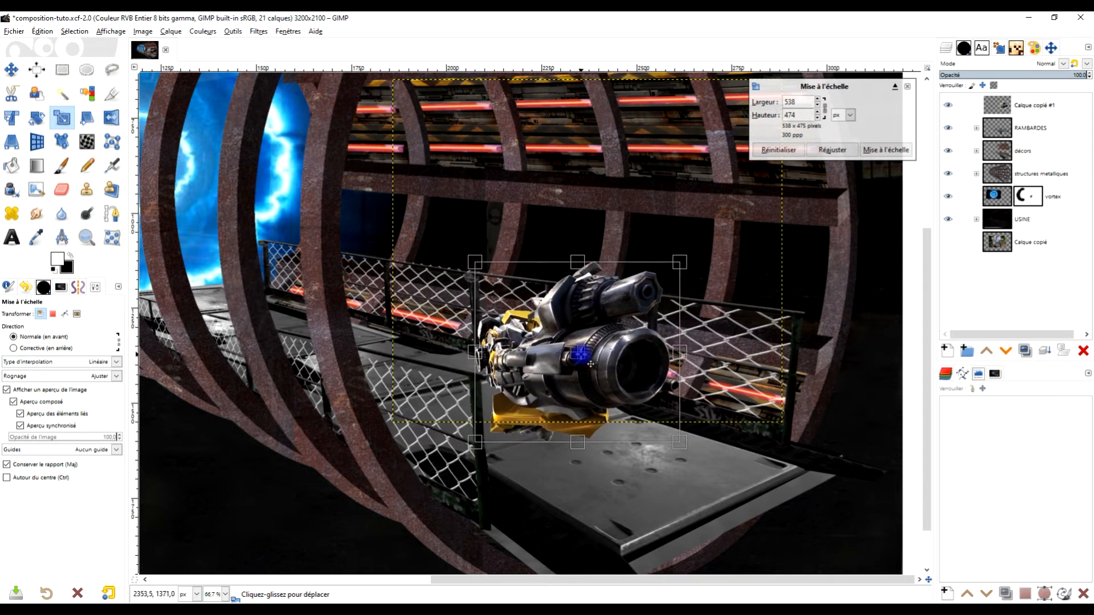
scroll(463, 381, "up", 1)
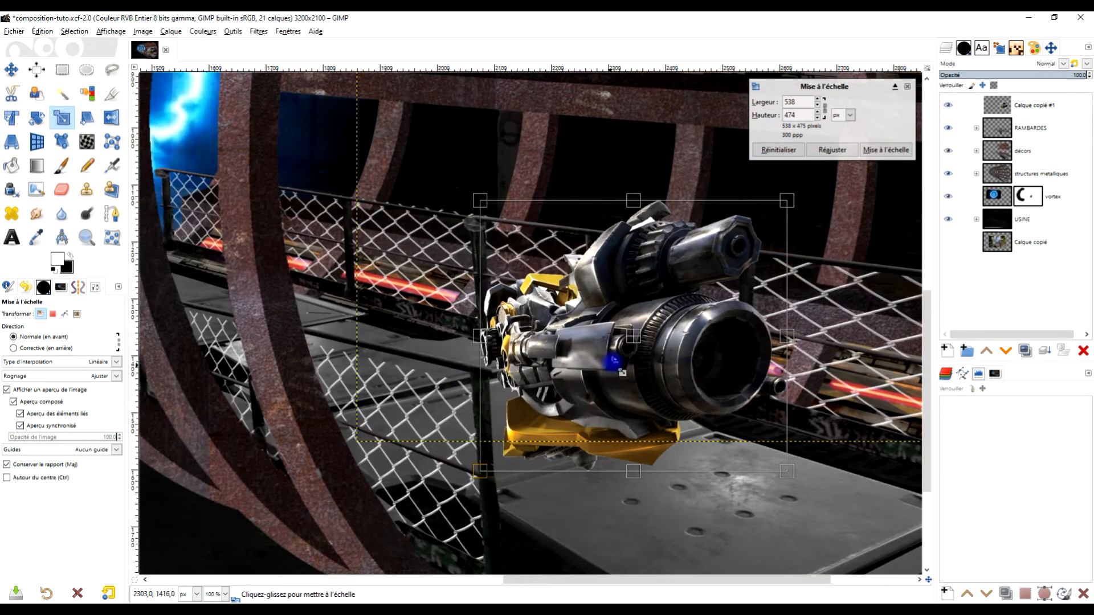
left_click_drag(643, 351, 649, 349)
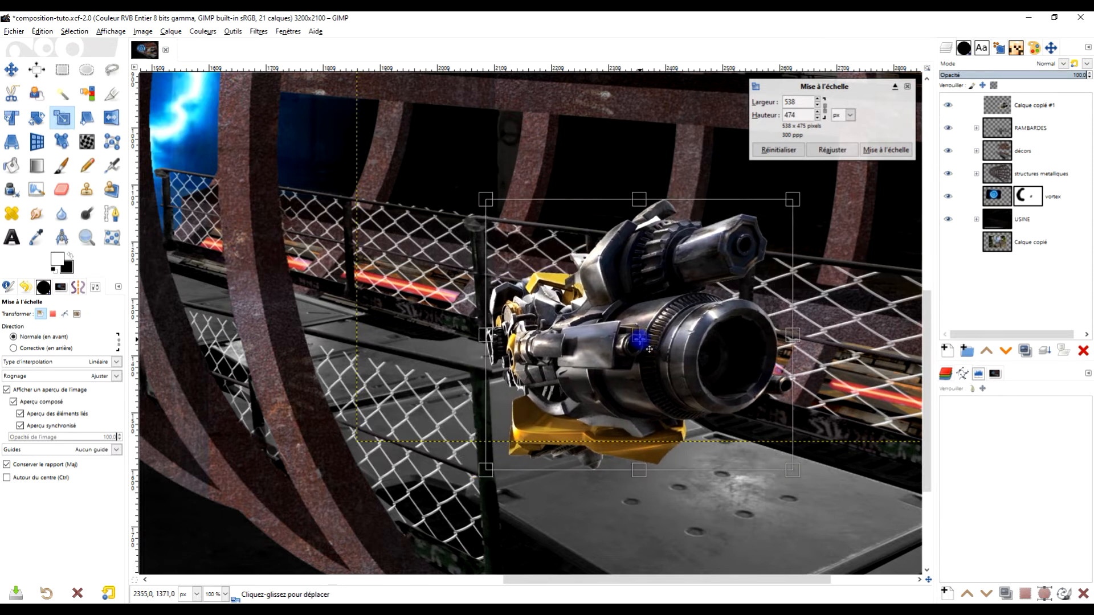
left_click(886, 149)
scroll(653, 289, "up", 1)
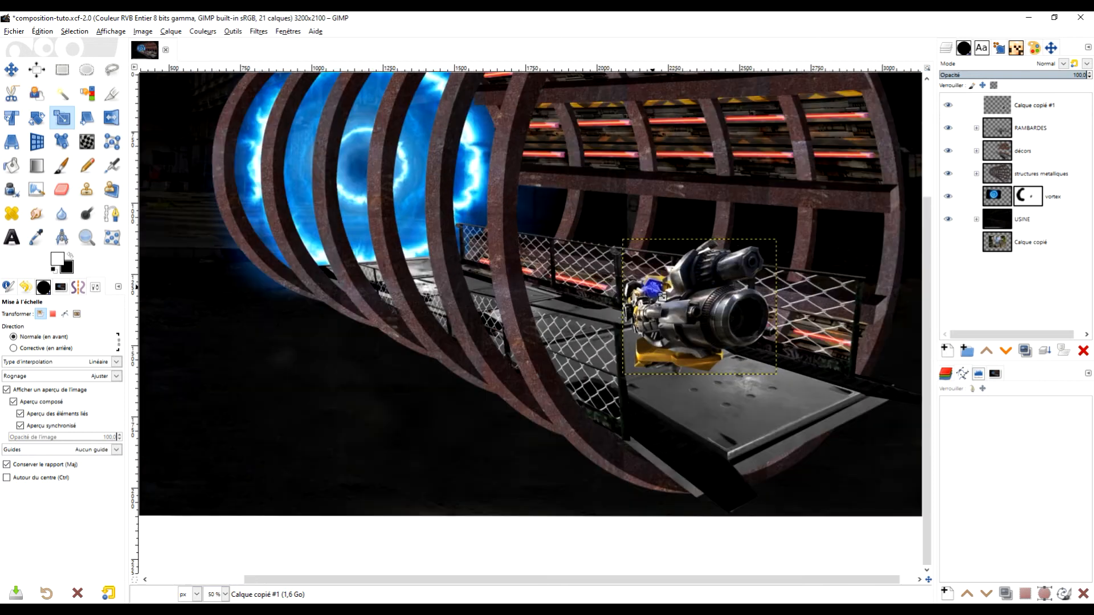
Step: Rename the engine layer as MOTOPROPULSEUR
left_click_drag(695, 301, 708, 387)
scroll(709, 387, "down", 1)
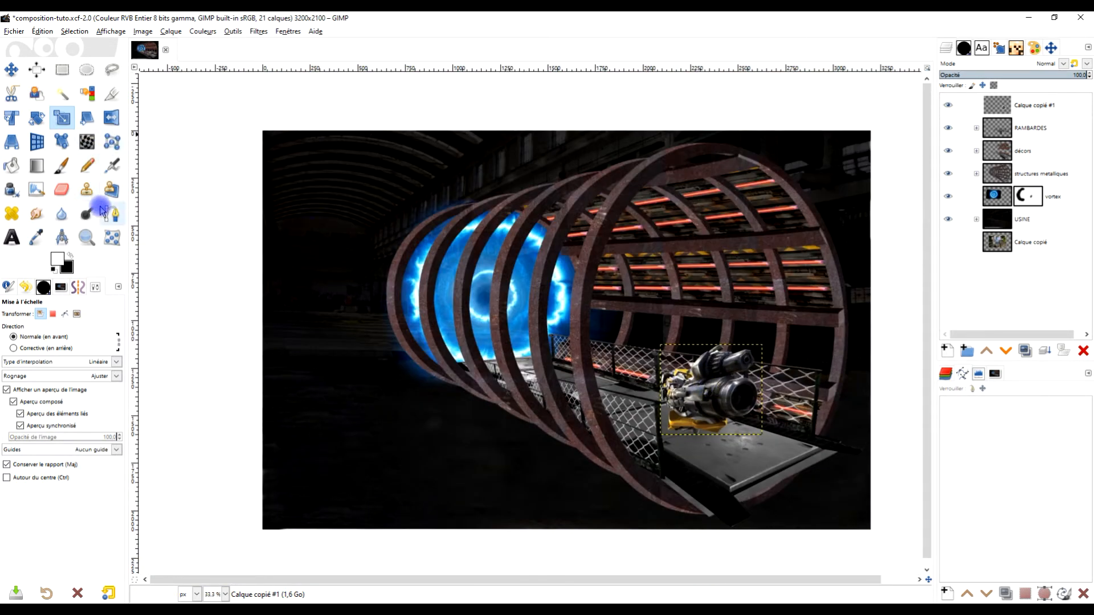
left_click(86, 237)
left_click_drag(251, 123, 583, 375)
left_click_drag(677, 431, 891, 546)
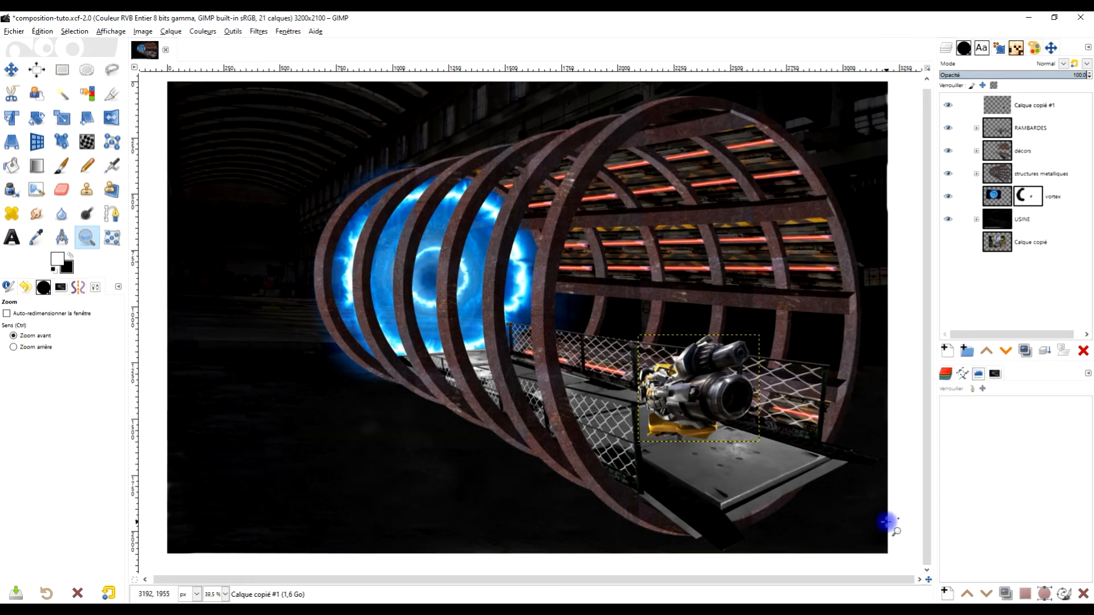
double_click(1032, 105)
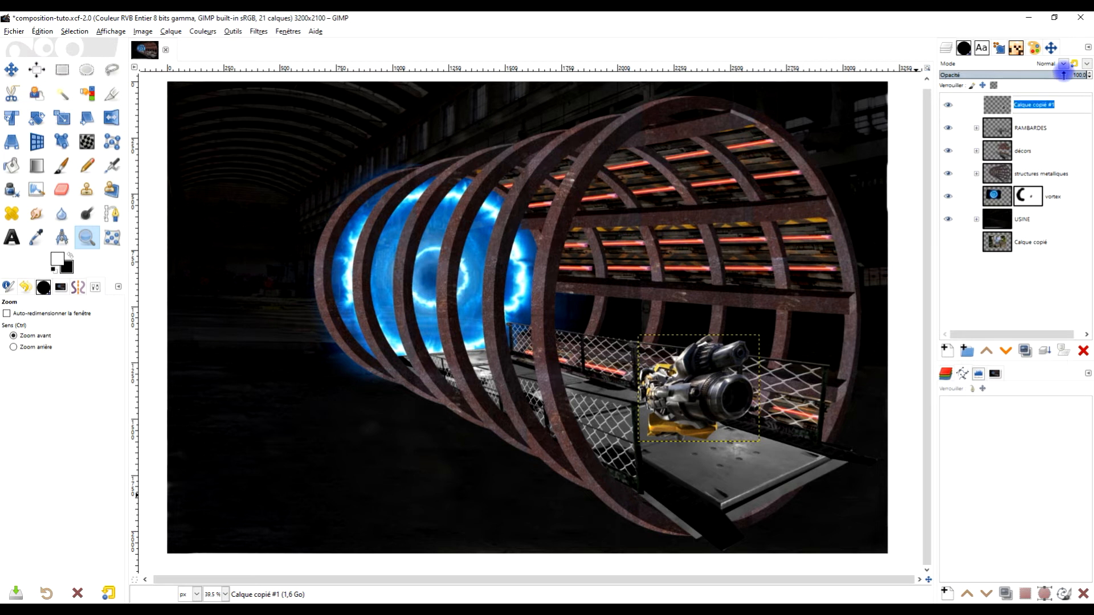
type("MOTOPTOPULSEUR")
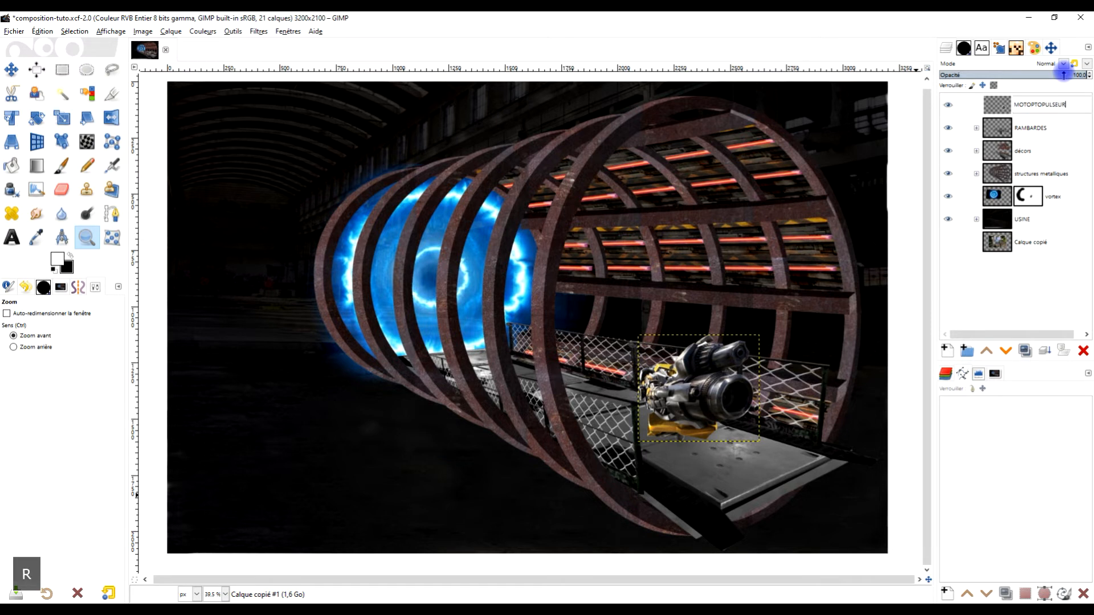
key("Left")
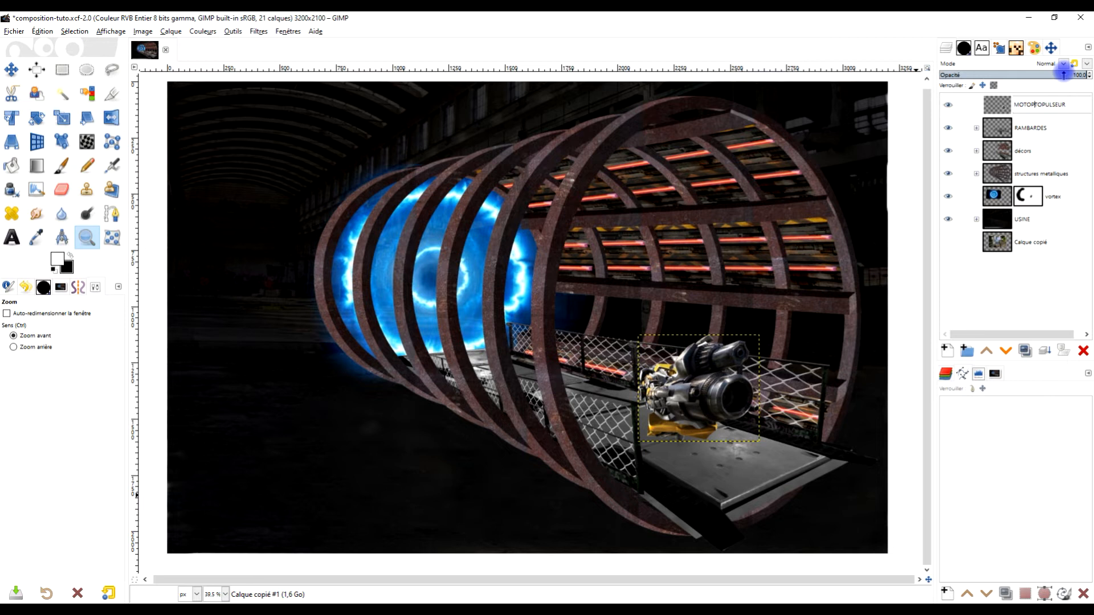
key("Delete")
type("R")
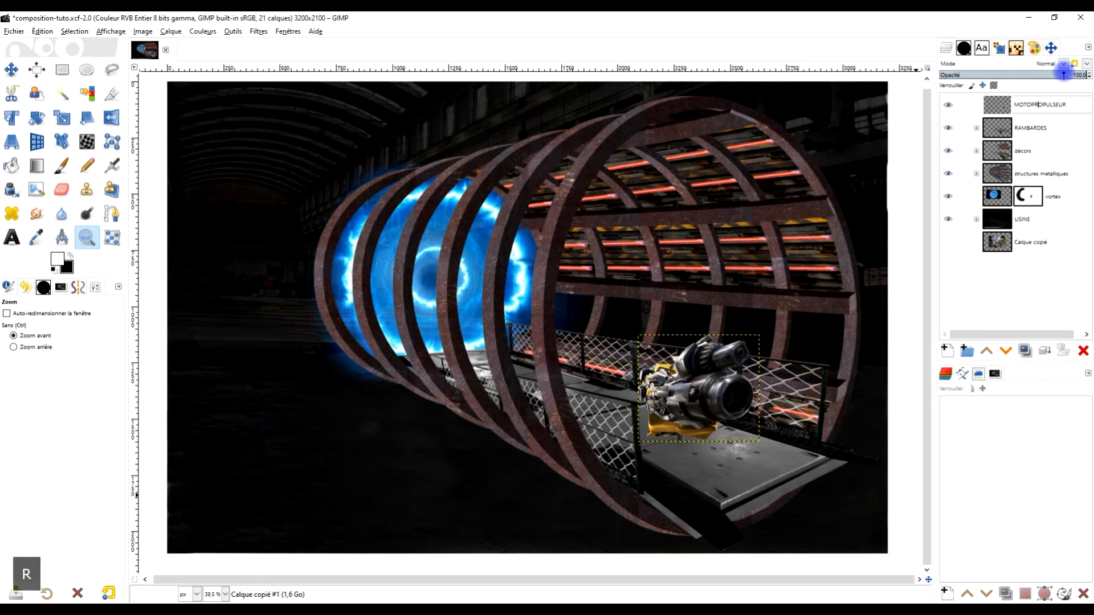
key("Return")
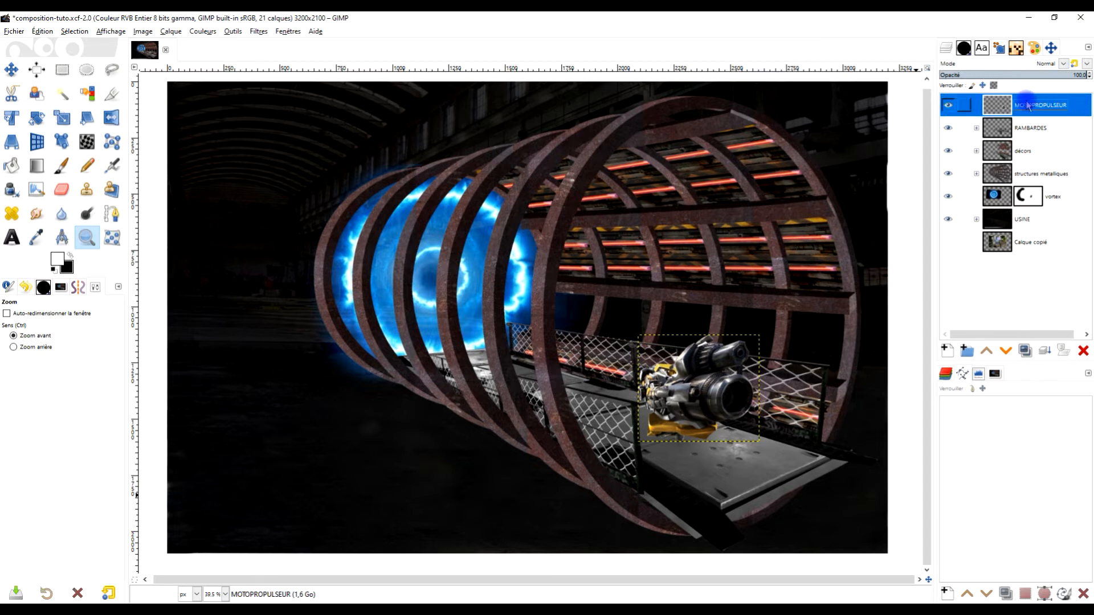
Step: Expand the MOTOPROPULSEUR layer to the image size and nudge the engine slightly down and forward on the walkway platform
right_click(1002, 110)
left_click(966, 266)
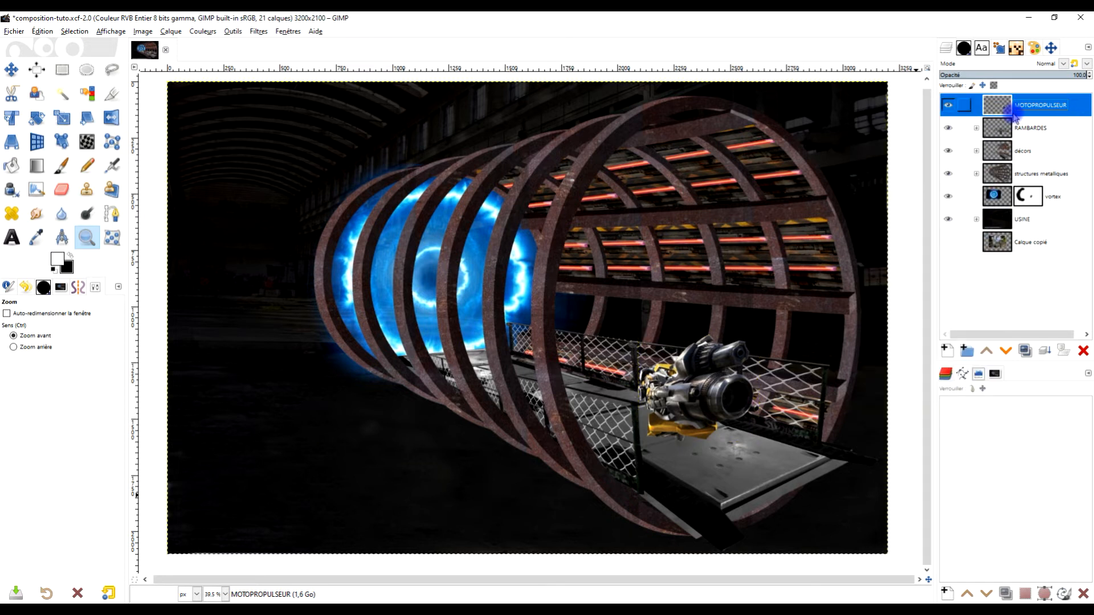
left_click_drag(766, 250, 779, 209)
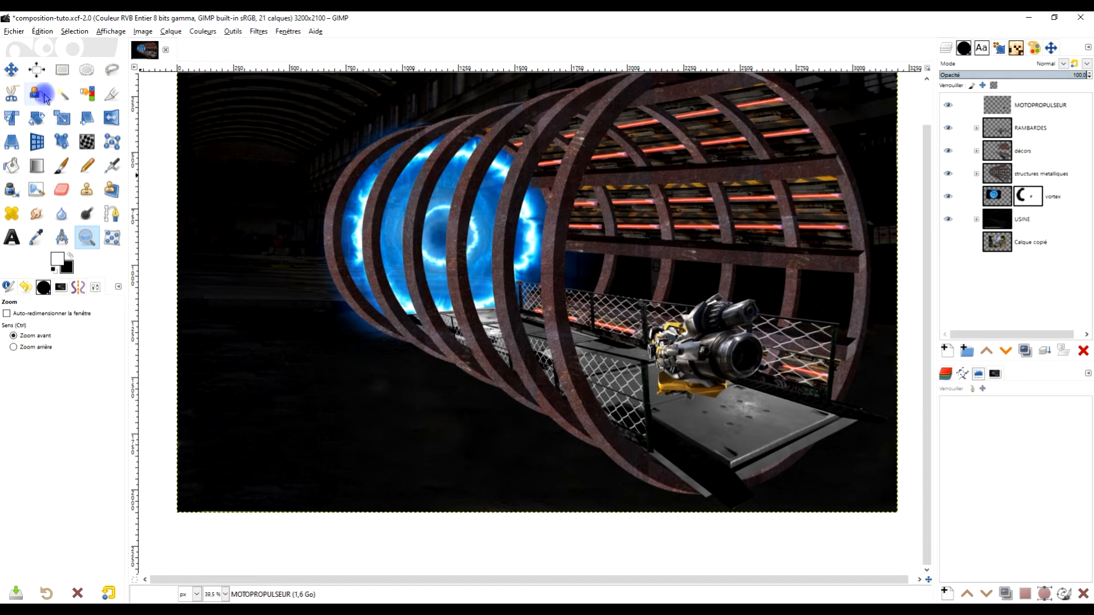
left_click(11, 69)
left_click(1026, 105)
left_click_drag(747, 364, 753, 371)
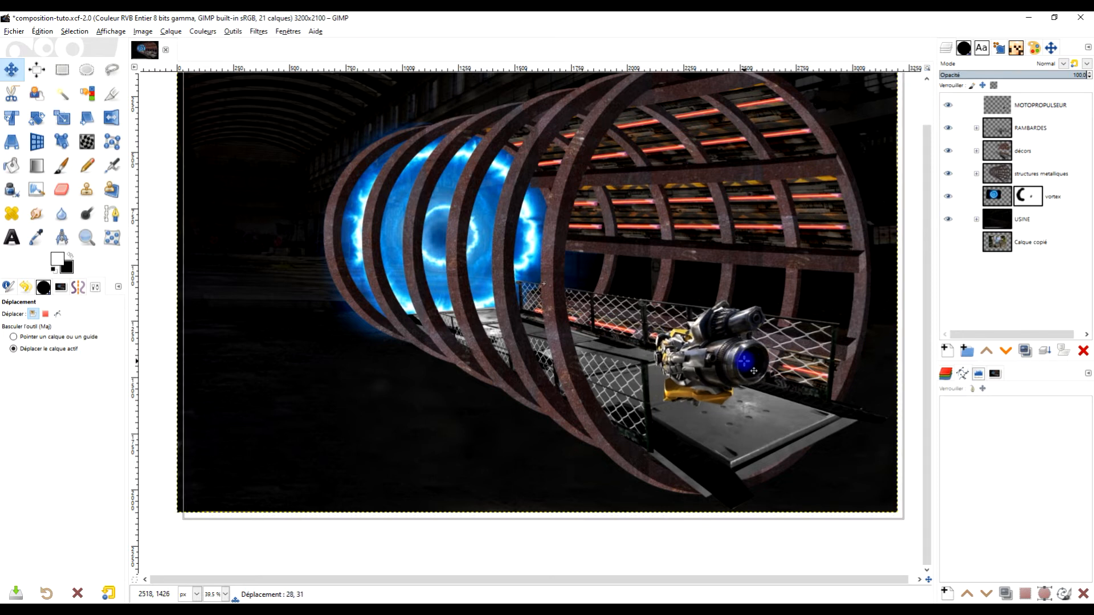
key("1")
left_click_drag(820, 370, 813, 372)
Step: Crop the MOTOPROPULSEUR layer to its content
scroll(803, 362, "down", 3)
scroll(800, 342, "up", 1)
left_click_drag(809, 302, 724, 336)
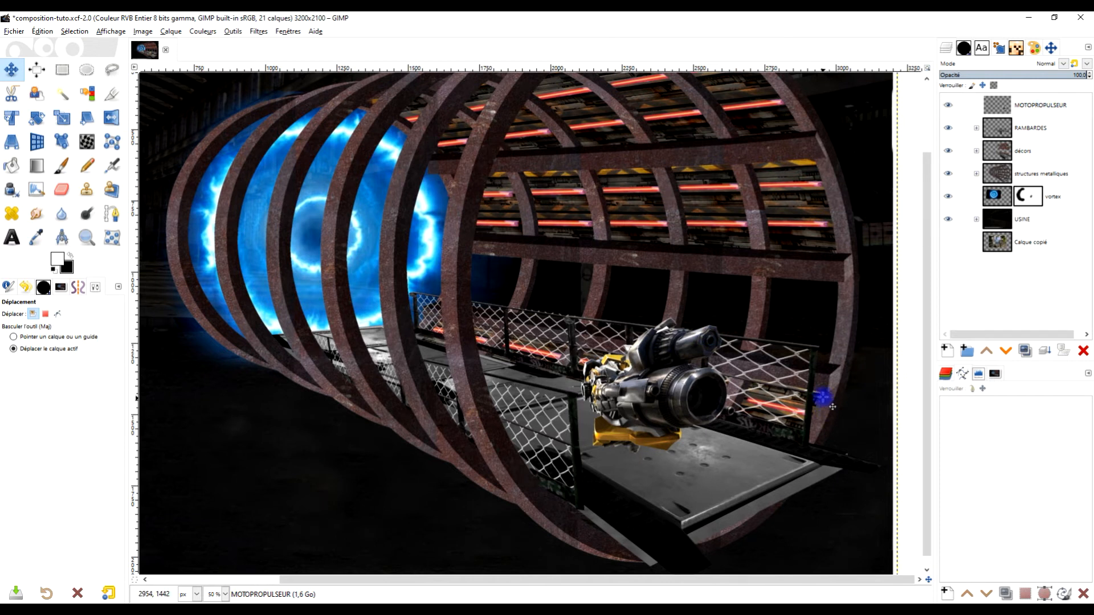
left_click(171, 31)
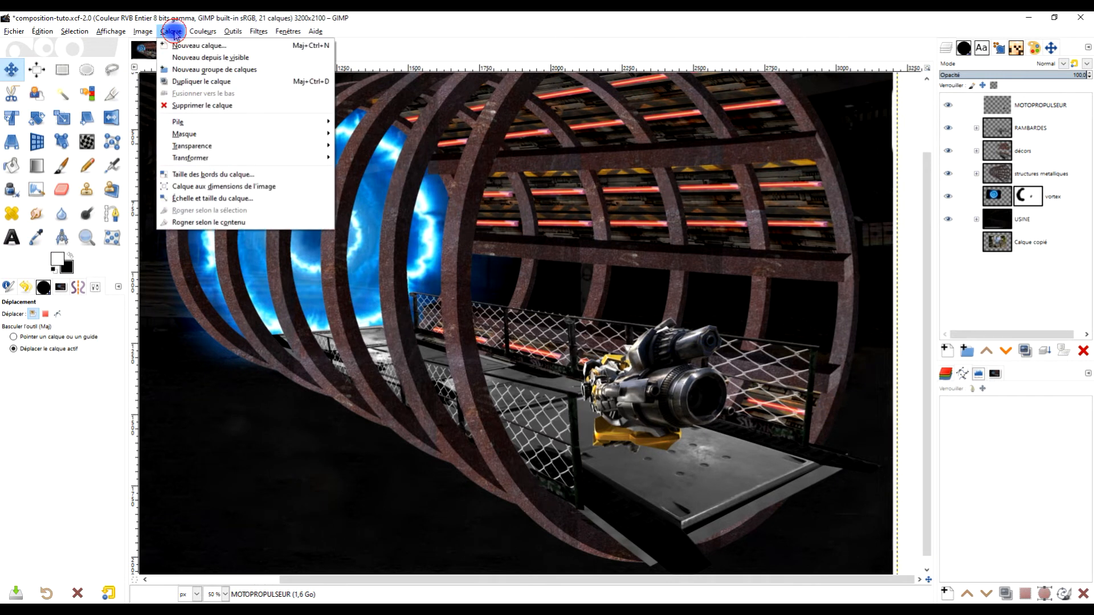
left_click(214, 222)
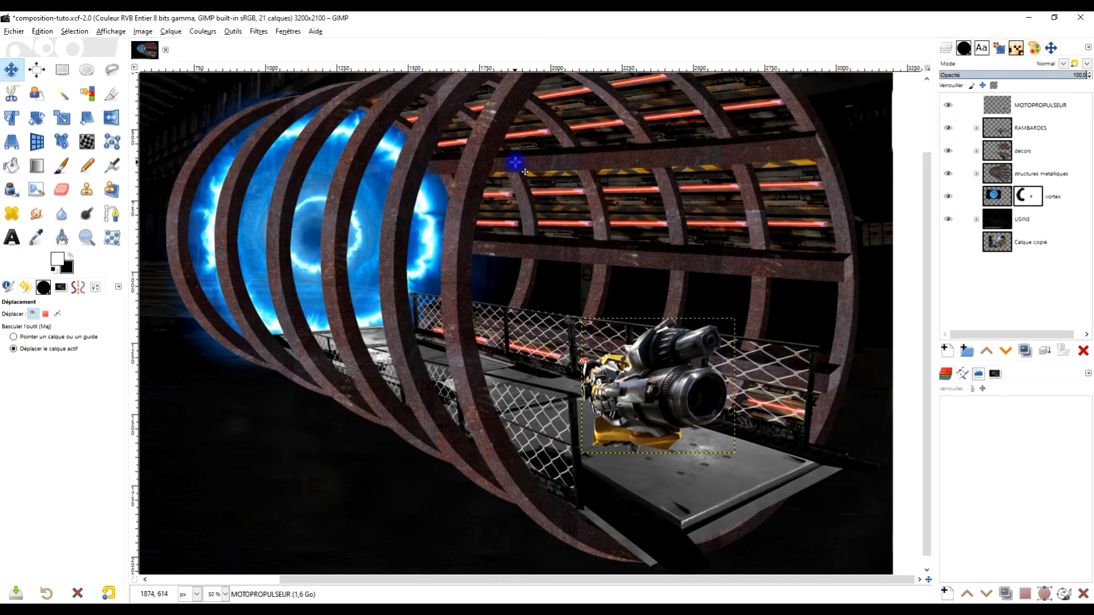
Step: Apply a Perspective transform to the engine, raising its front lower corner and pulling its front upper corner inward to match the walkway
left_click(12, 141)
left_click(654, 436)
left_click_drag(579, 454, 579, 457)
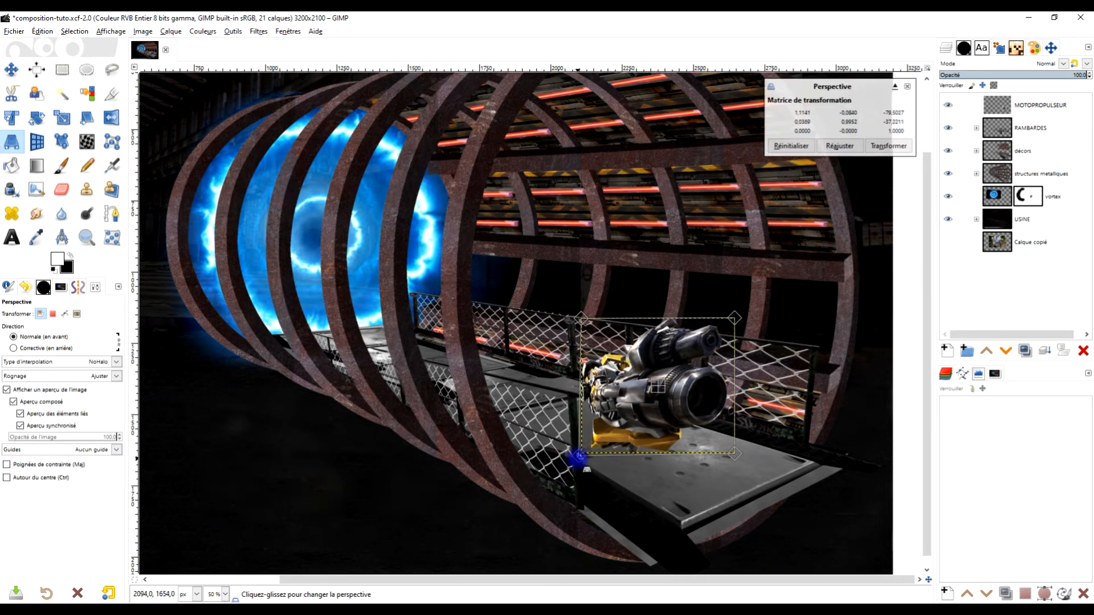
left_click_drag(734, 454, 737, 437)
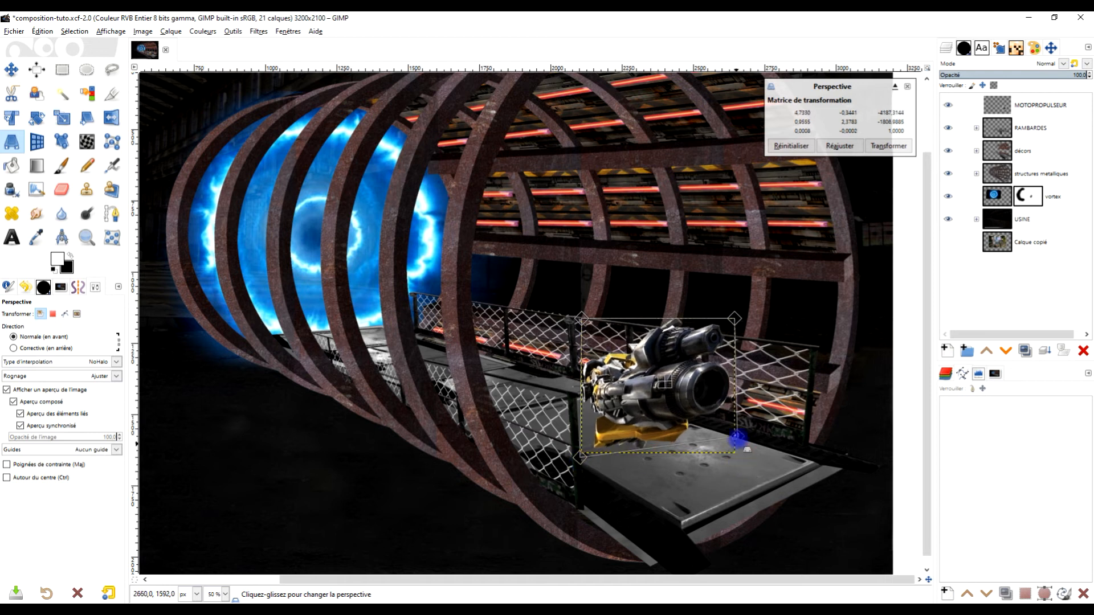
mouse_move(735, 319)
left_mouse_down()
mouse_move(742, 312)
mouse_move(725, 325)
left_mouse_up()
left_click_drag(740, 436, 741, 421)
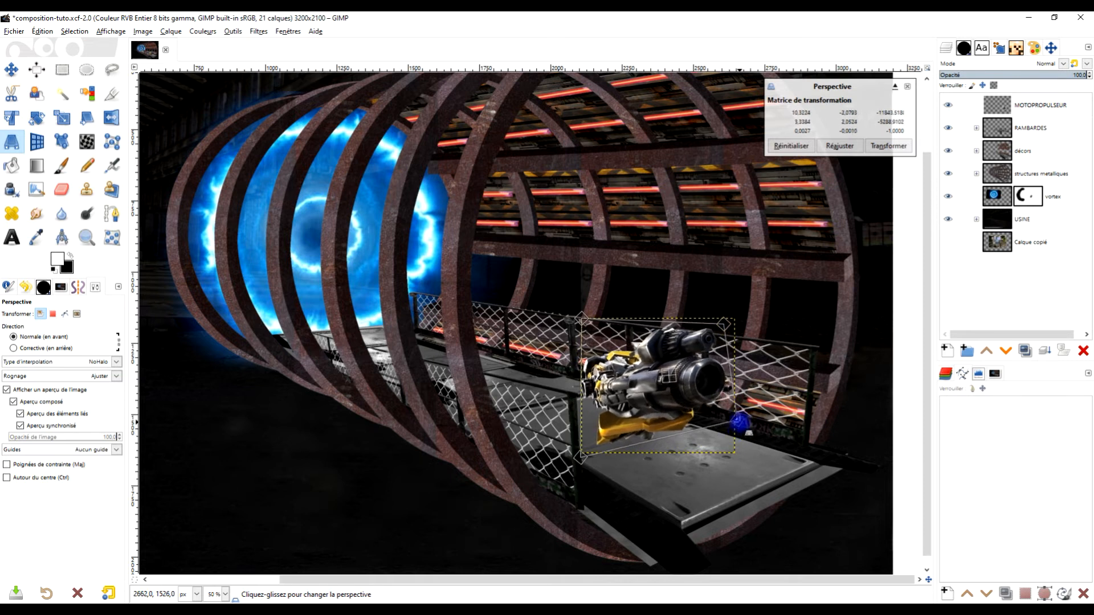
left_click_drag(740, 421, 738, 420)
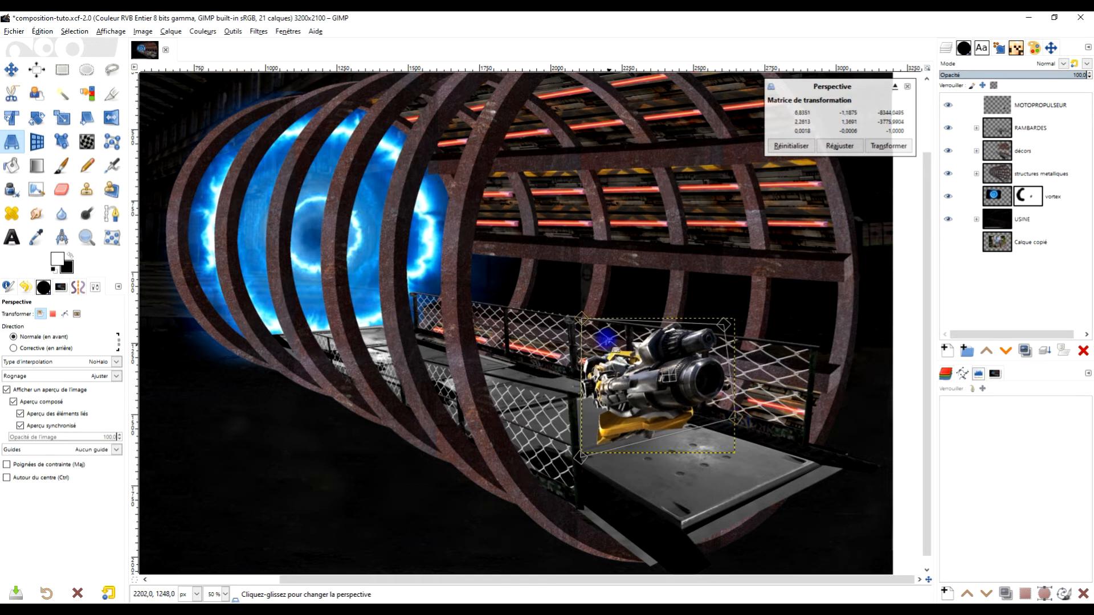
left_click_drag(581, 316, 578, 317)
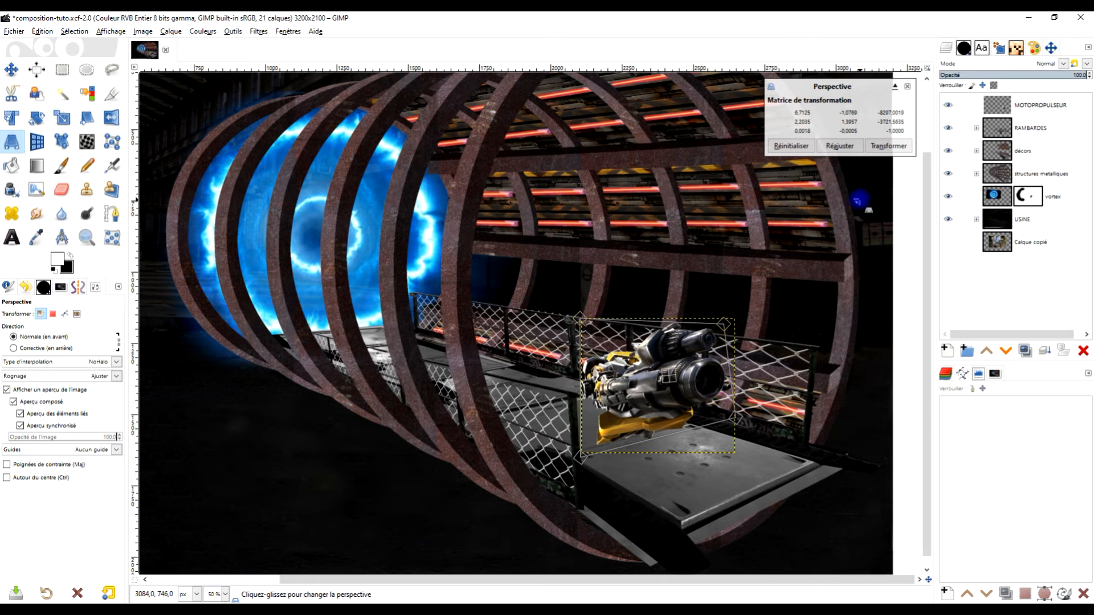
left_click(888, 146)
Step: Expand the perspective-corrected MOTOPROPULSEUR layer to the image dimensions
right_click(992, 105)
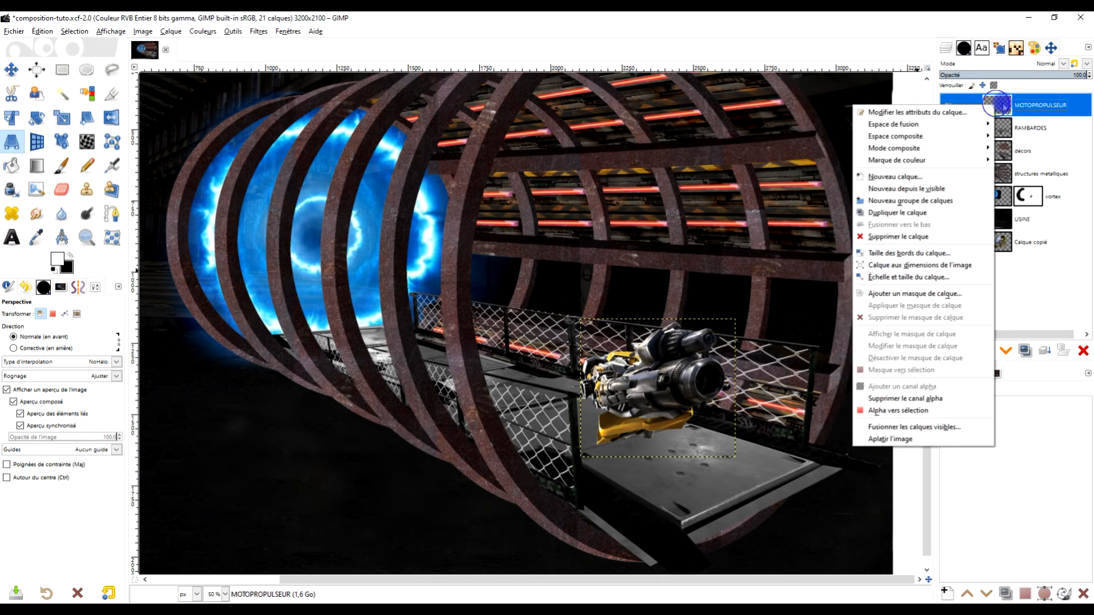
left_click(941, 265)
scroll(795, 346, "down", 2)
scroll(795, 344, "up", 2)
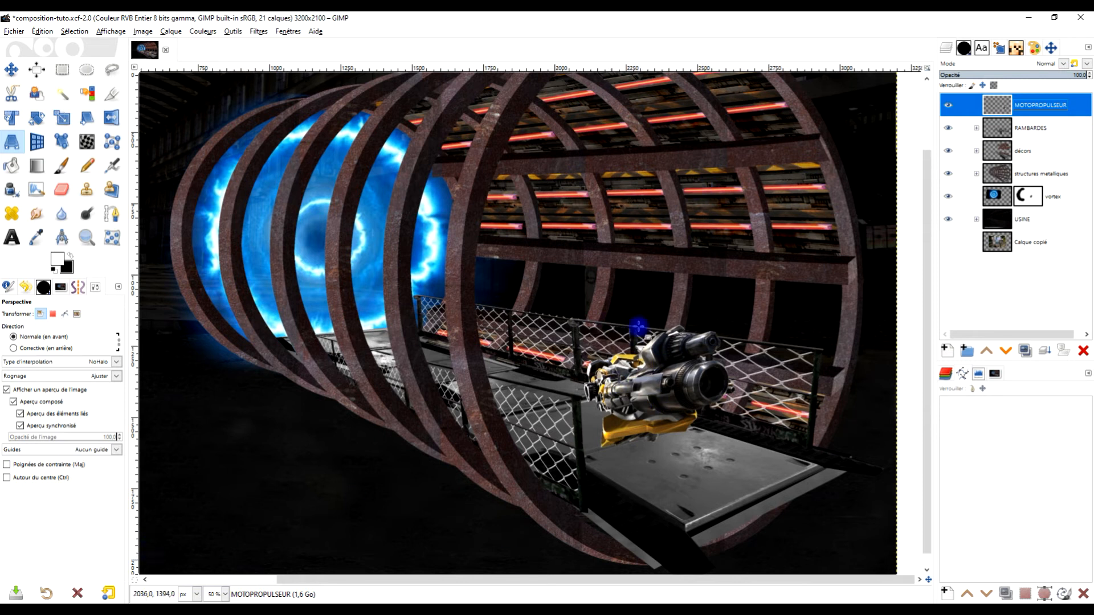
Step: Switch to the Facebook post in the browser and read its instructions on colour matching and the red and blue reflections
left_click(1029, 17)
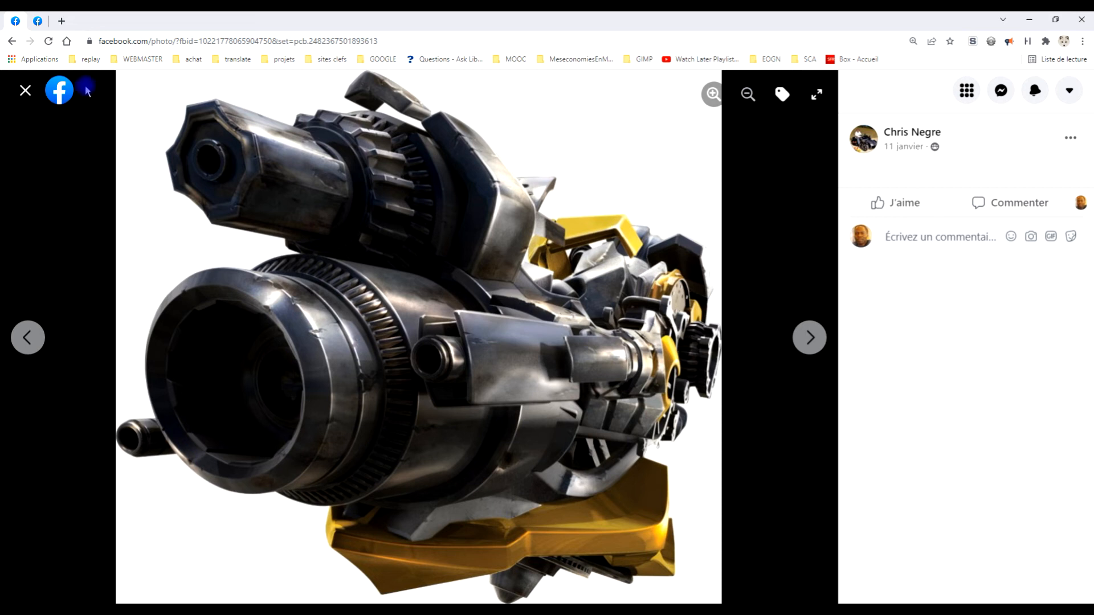
left_click(25, 90)
scroll(699, 287, "up", 4)
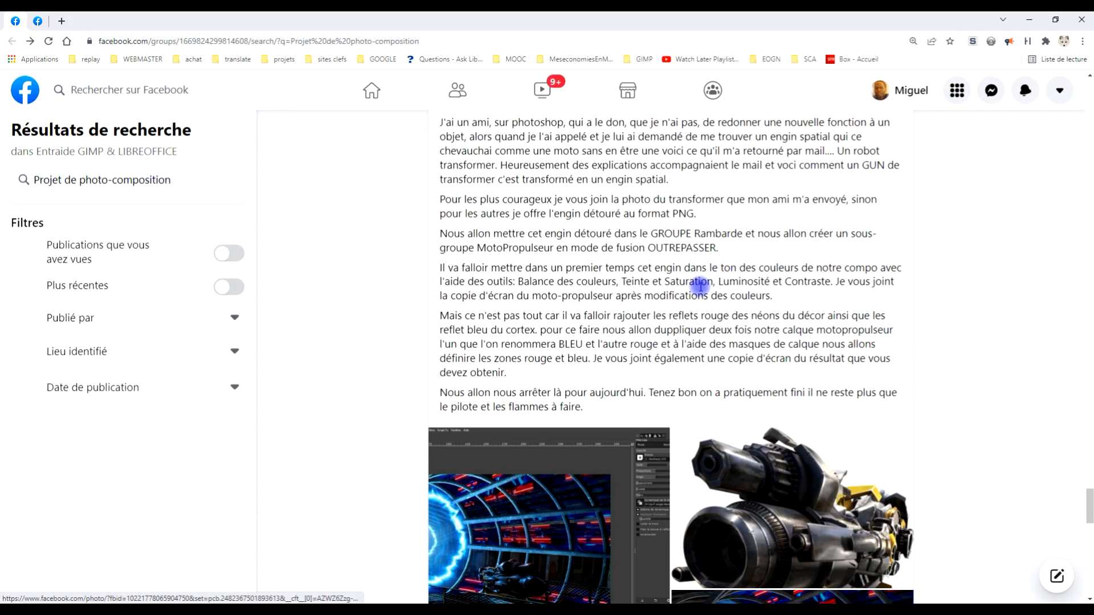
left_click_drag(492, 315, 892, 332)
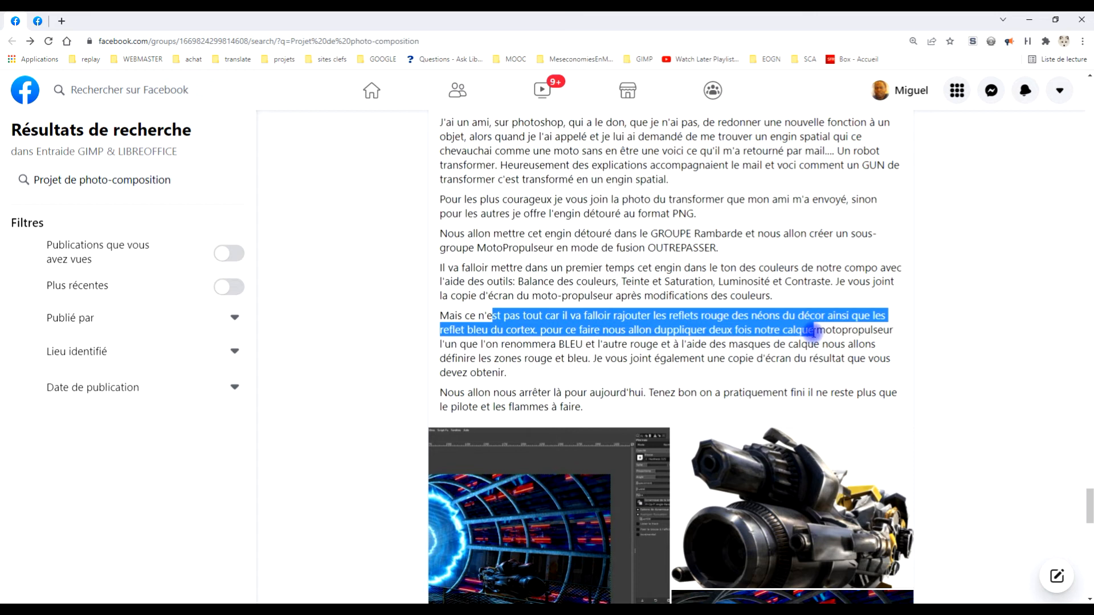
left_click(877, 336)
double_click(864, 331)
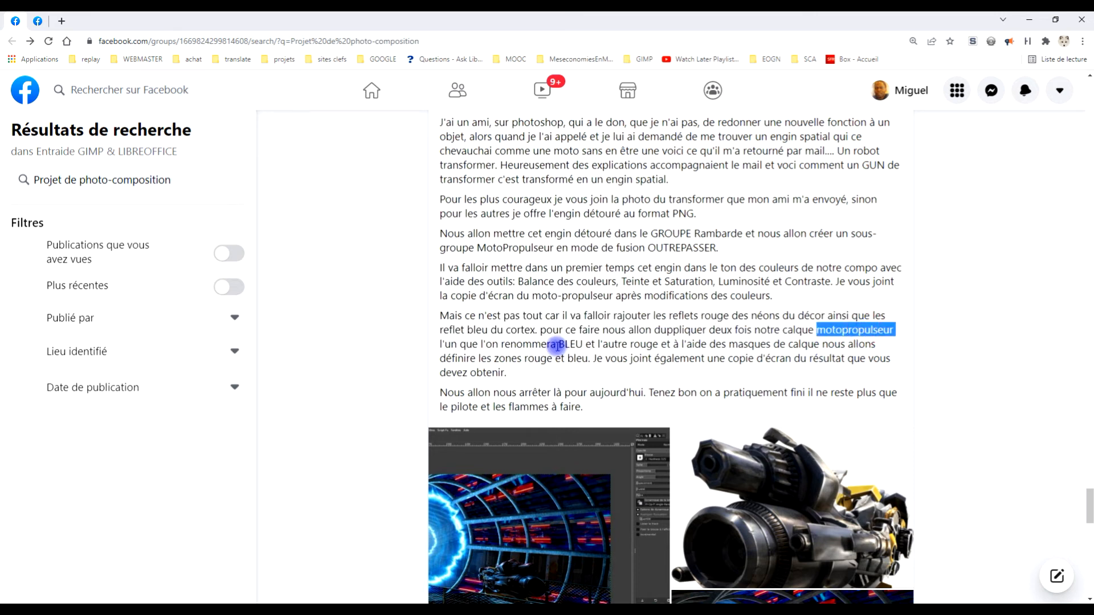
left_click_drag(660, 344, 738, 358)
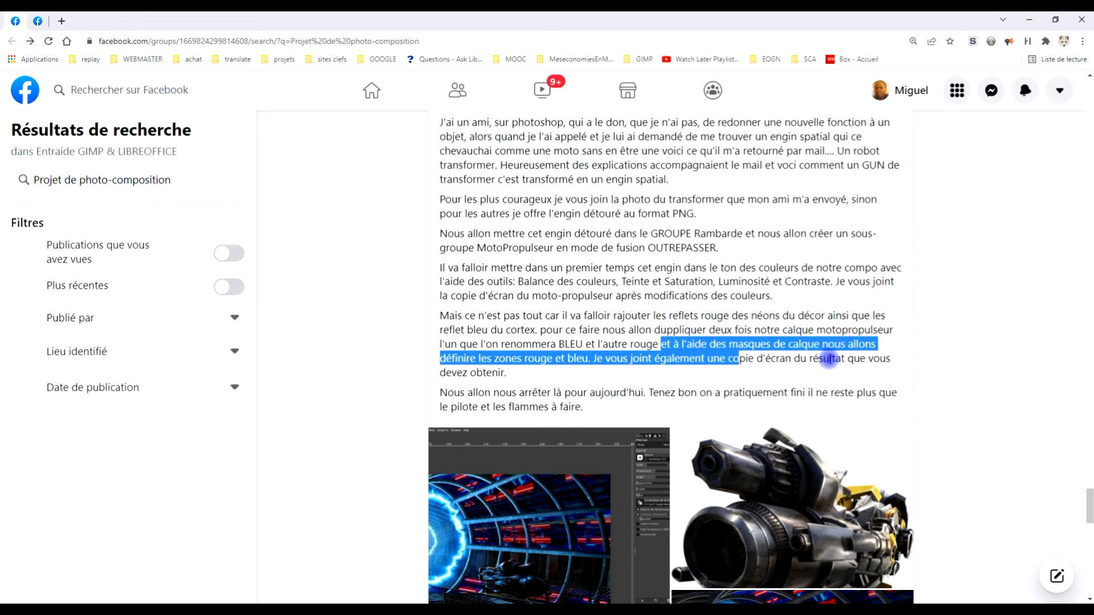
scroll(587, 308, "down", 1)
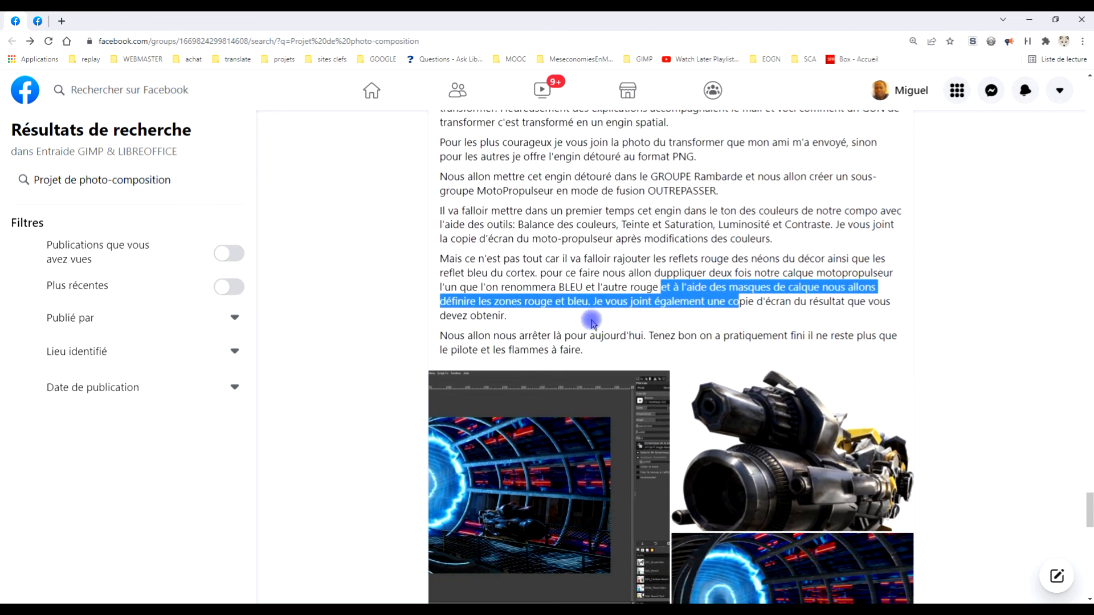
scroll(749, 253, "down", 2)
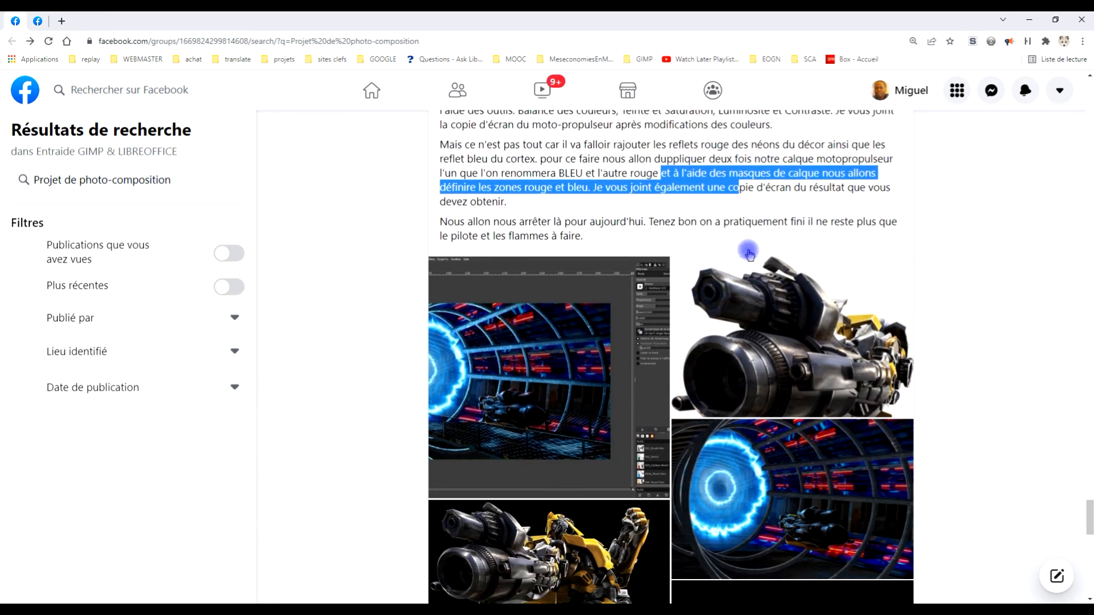
left_click(776, 200)
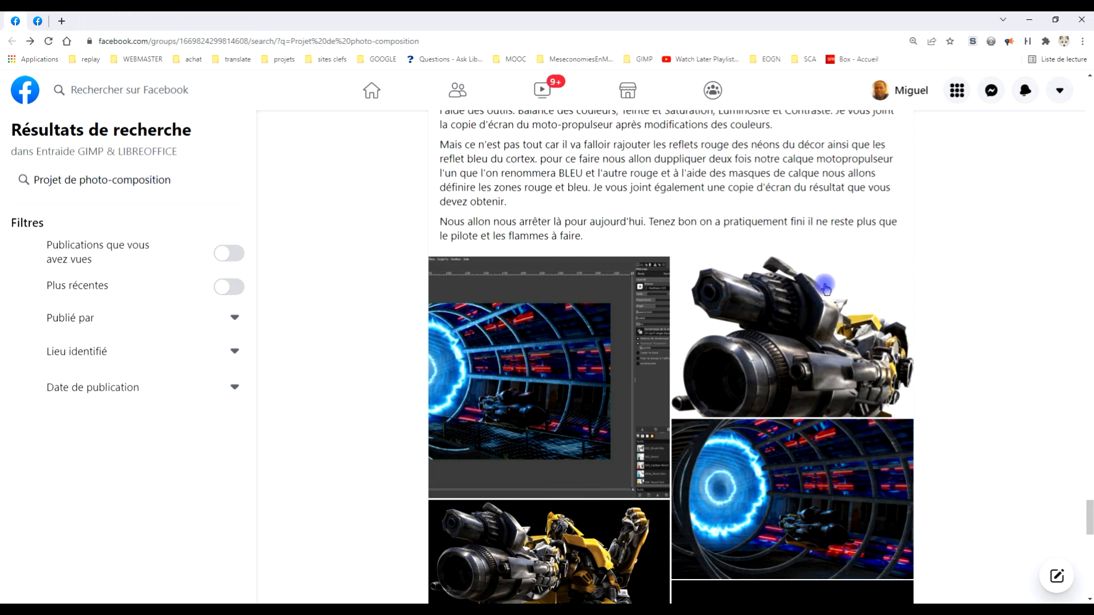
Step: Examine the post's picture of the engine reflections on black and go back to the ETAPE IX text
scroll(824, 272, "down", 3)
left_click(794, 516)
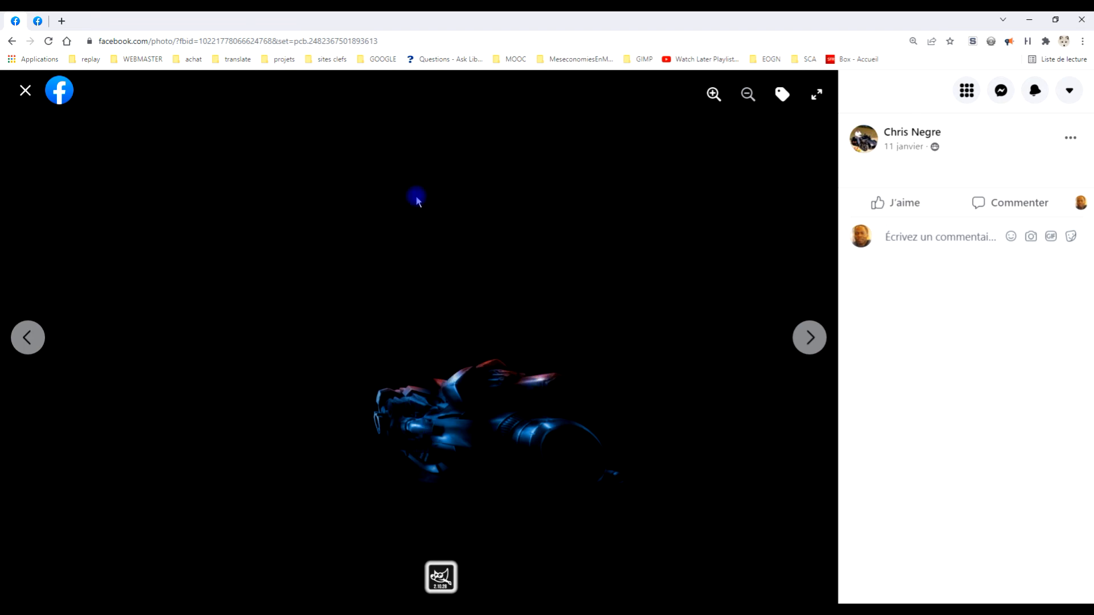
left_click(25, 90)
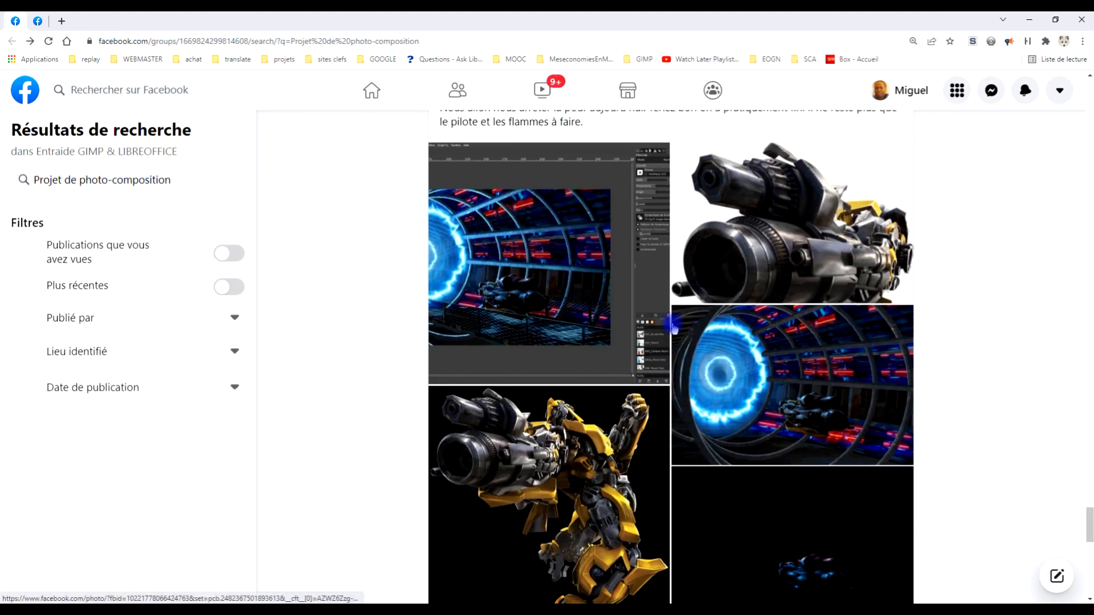
scroll(674, 327, "up", 4)
scroll(660, 336, "up", 3)
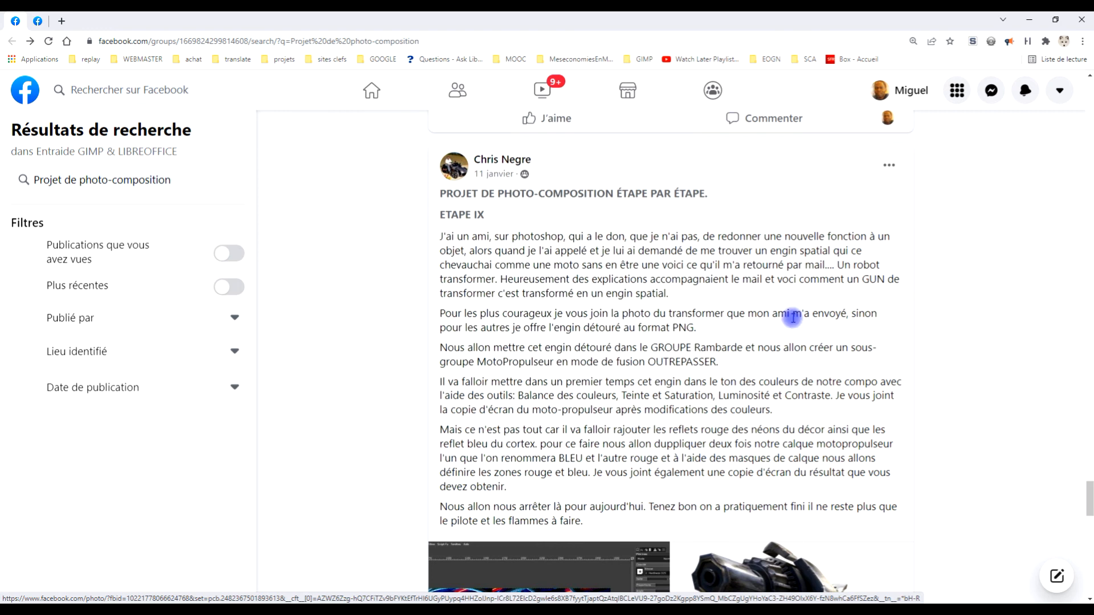
Step: Review the ETAPE IX instructions and the attached pictures of the engine, the robot and the expected result
scroll(696, 314, "down", 1)
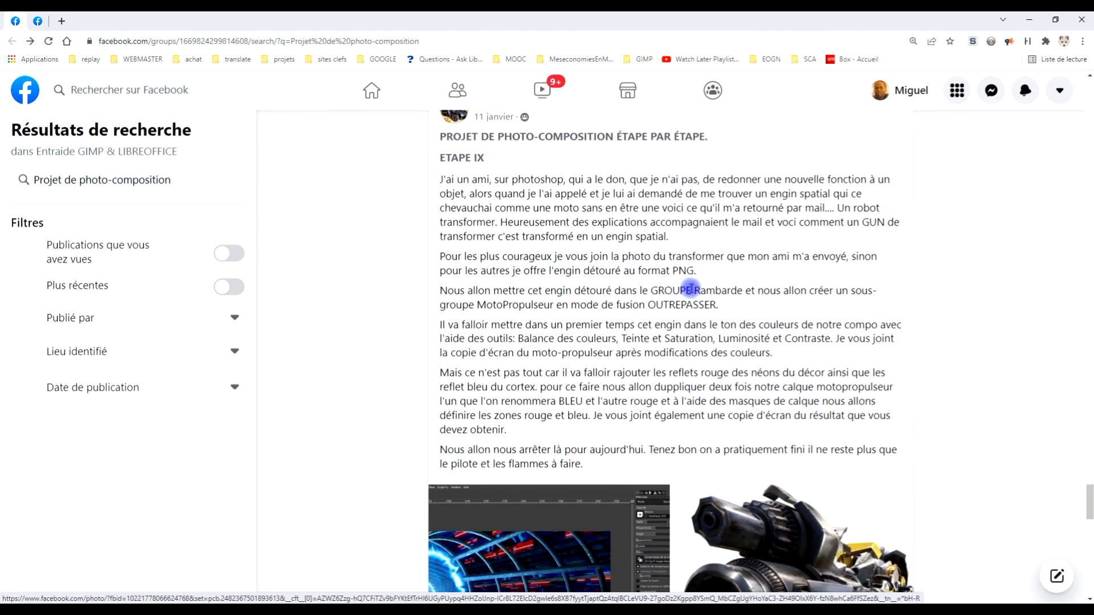
scroll(696, 256, "down", 3)
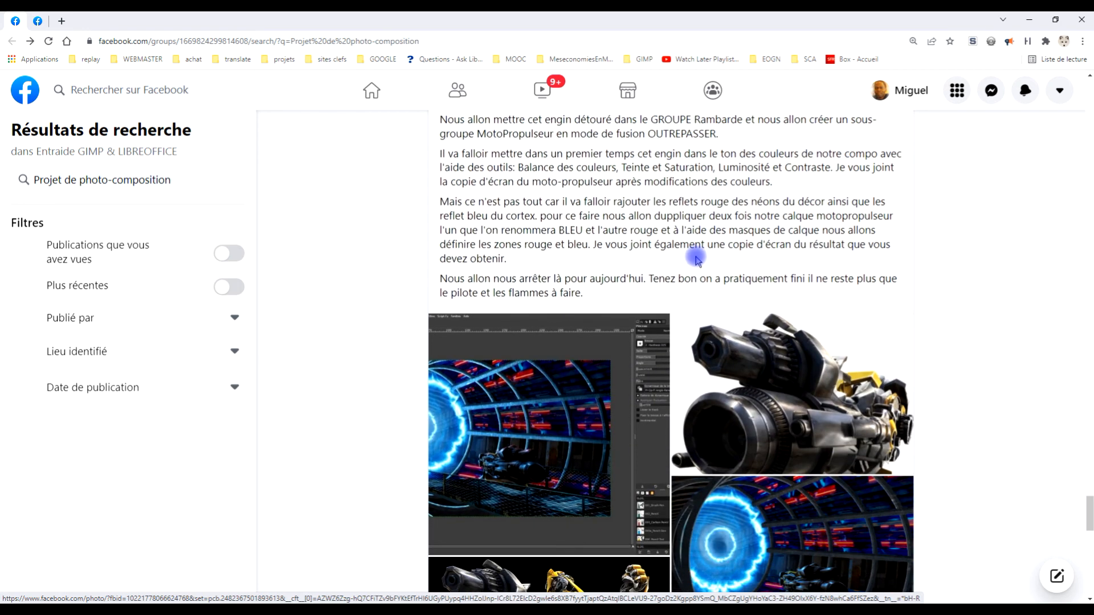
scroll(696, 258, "down", 2)
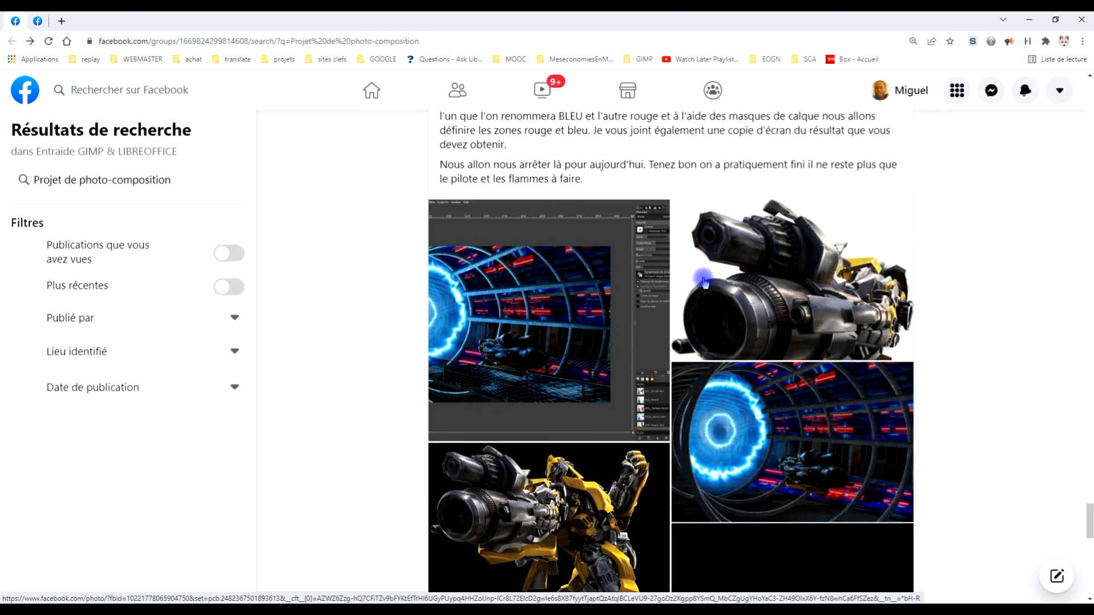
scroll(704, 282, "down", 5)
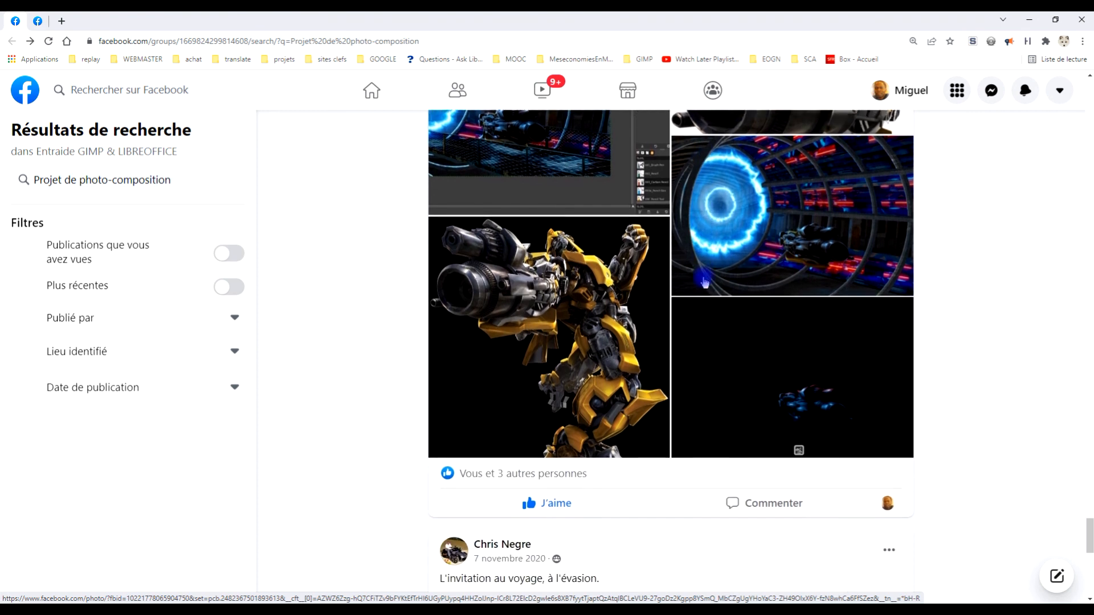
scroll(710, 278, "up", 5)
scroll(711, 278, "up", 1)
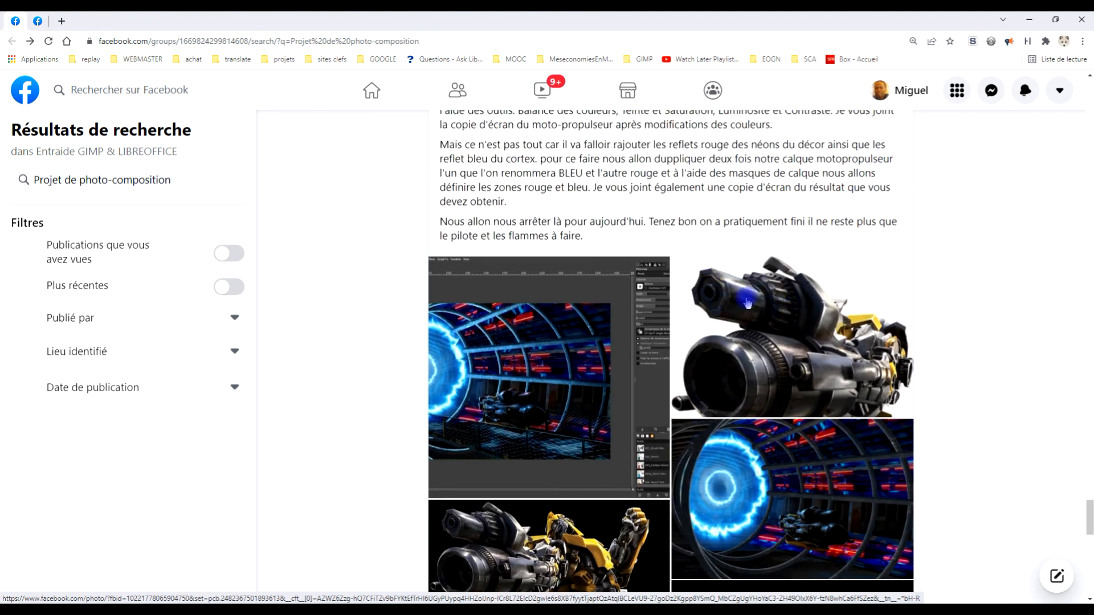
scroll(747, 303, "up", 3)
scroll(743, 287, "up", 4)
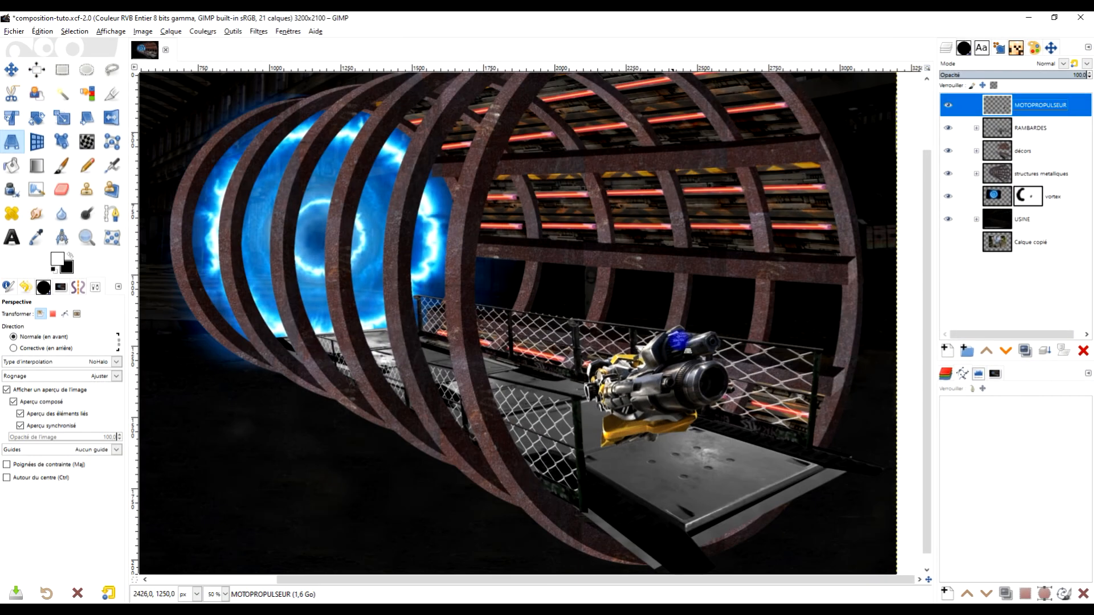
Step: Switch back to GIMP and match the MOTOPROPULSEUR layer's boundary to the image dimensions
left_click(1047, 113)
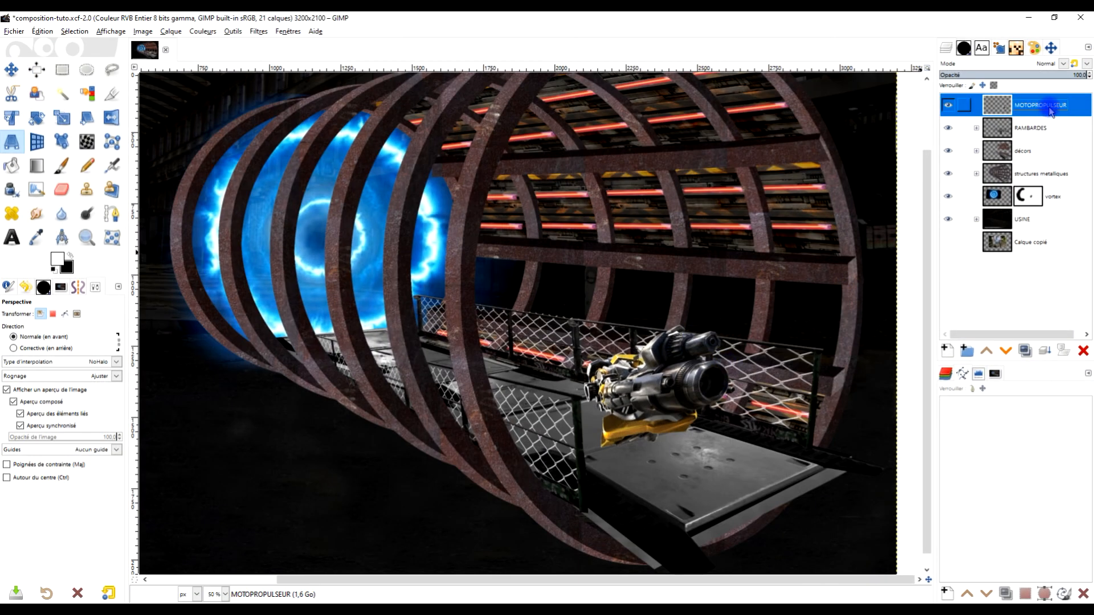
right_click(1051, 111)
left_click(968, 273)
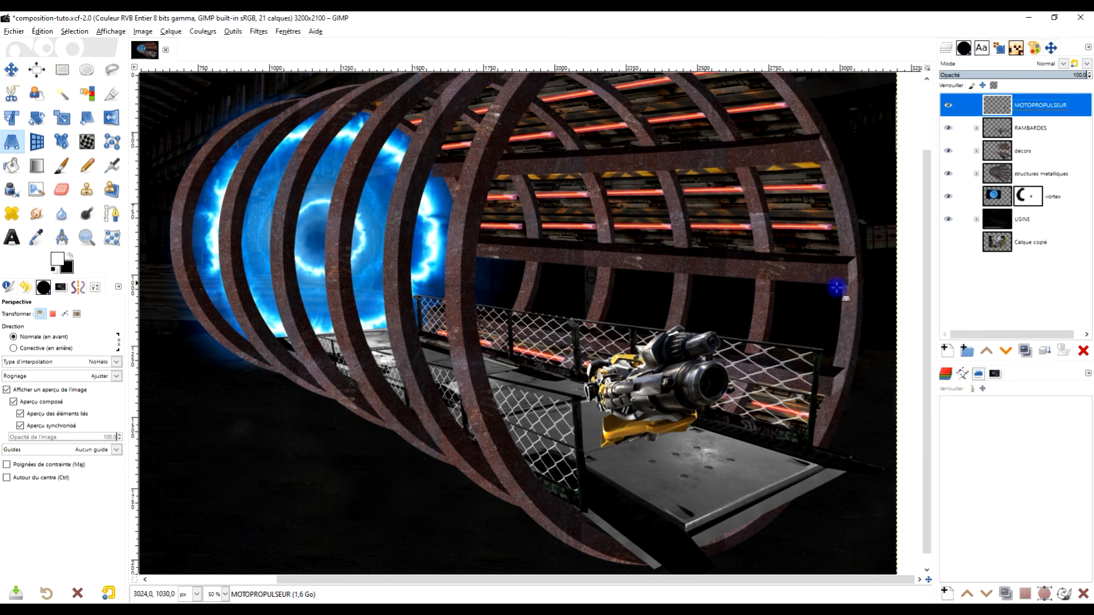
Step: Frame the entire tunnel composition in the canvas view with the Zoom tool
scroll(801, 253, "left", 2)
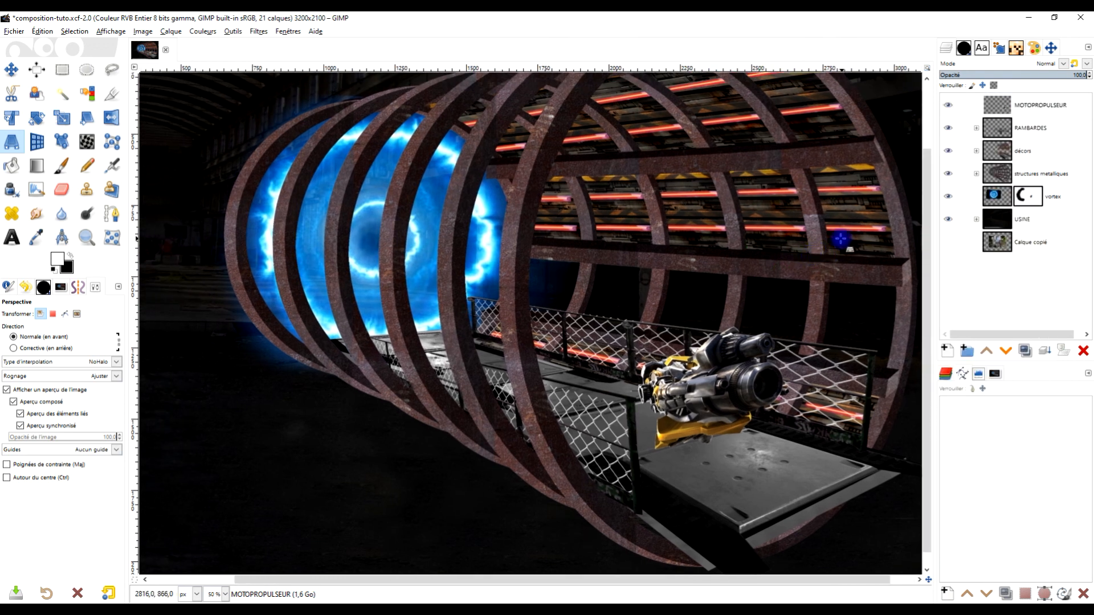
scroll(781, 245, "down", 2)
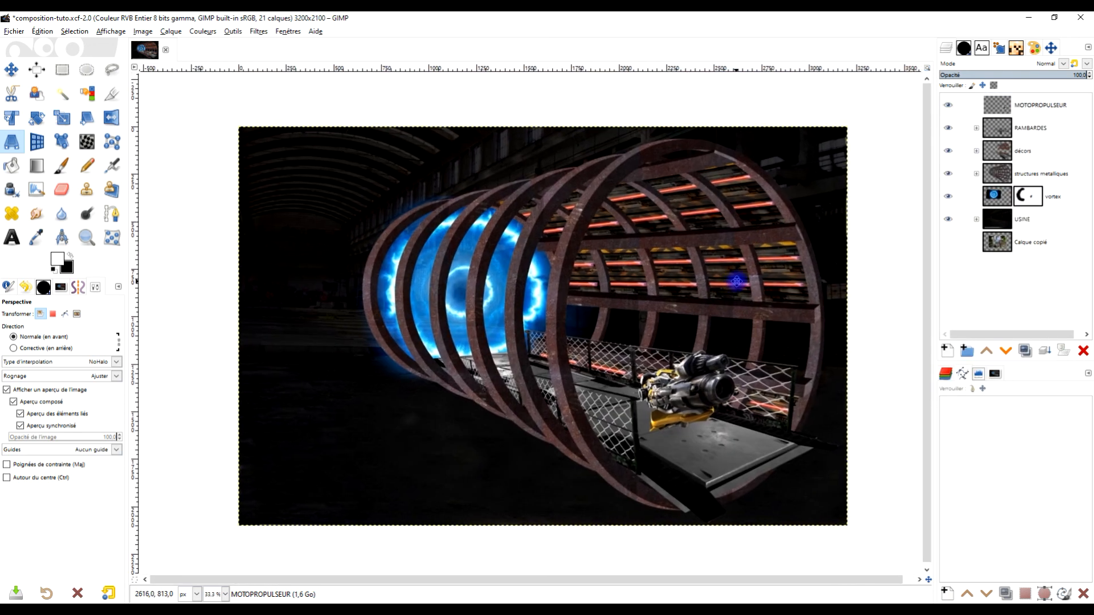
left_click(86, 237)
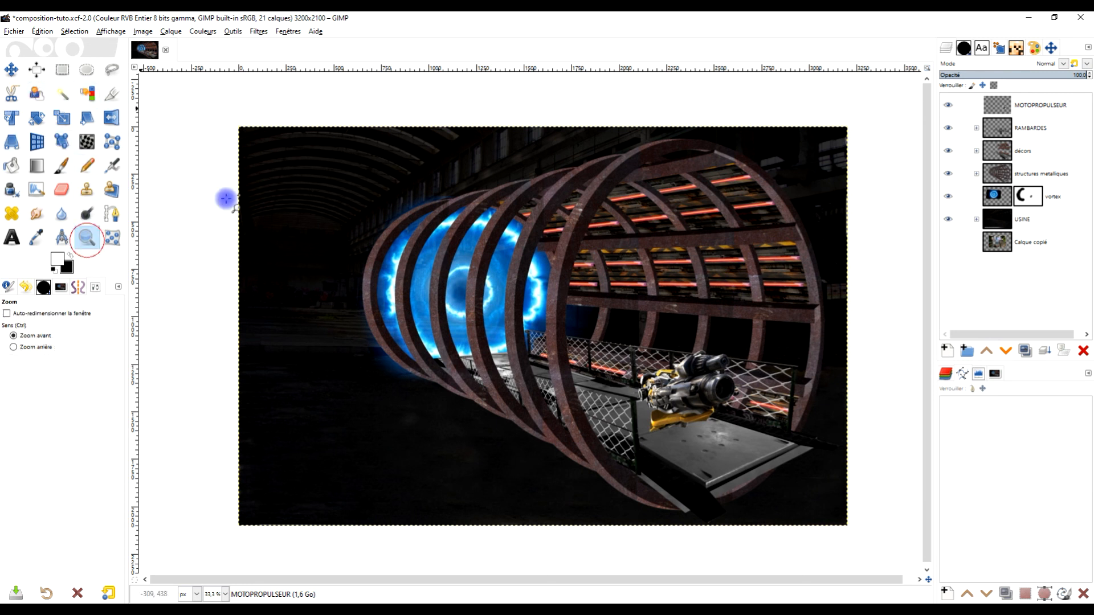
left_click_drag(234, 117, 863, 535)
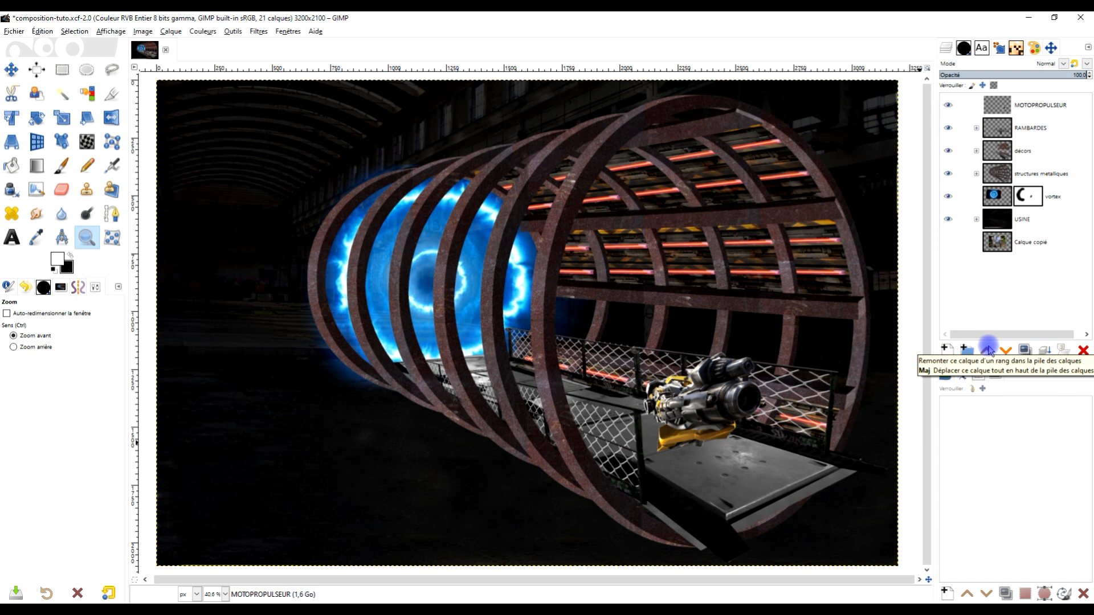